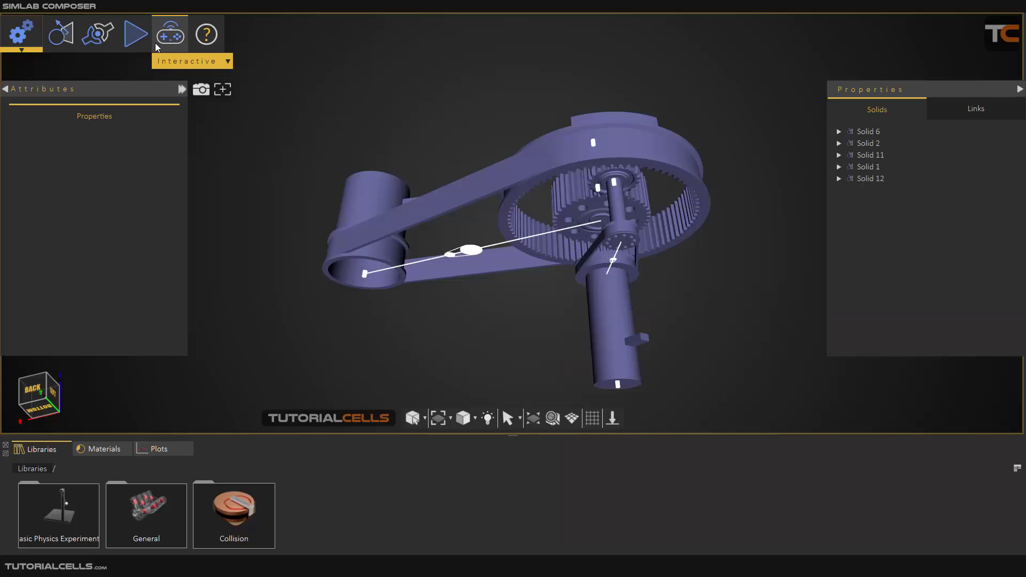
Detach the Links commands as a floating palette and place it beside the Attributes panel
click(98, 34)
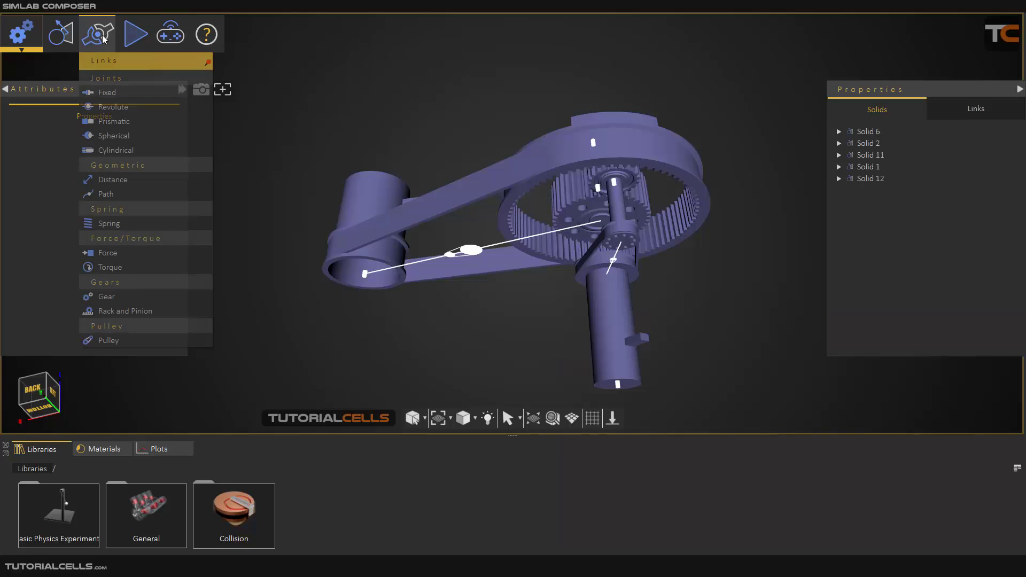
click(208, 63)
drag(148, 63, 255, 115)
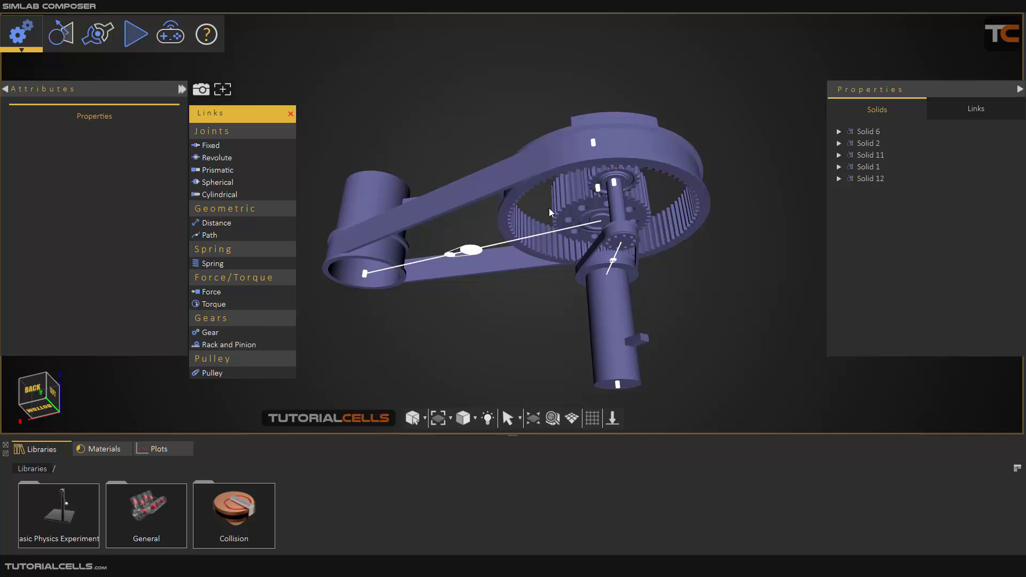
Examine the pulley and ring gear assembly and its link markers from several sides
middle_drag(550, 211, 540, 346)
drag(541, 346, 622, 332)
scroll(614, 231, up, 3)
middle_drag(615, 233, 359, 323)
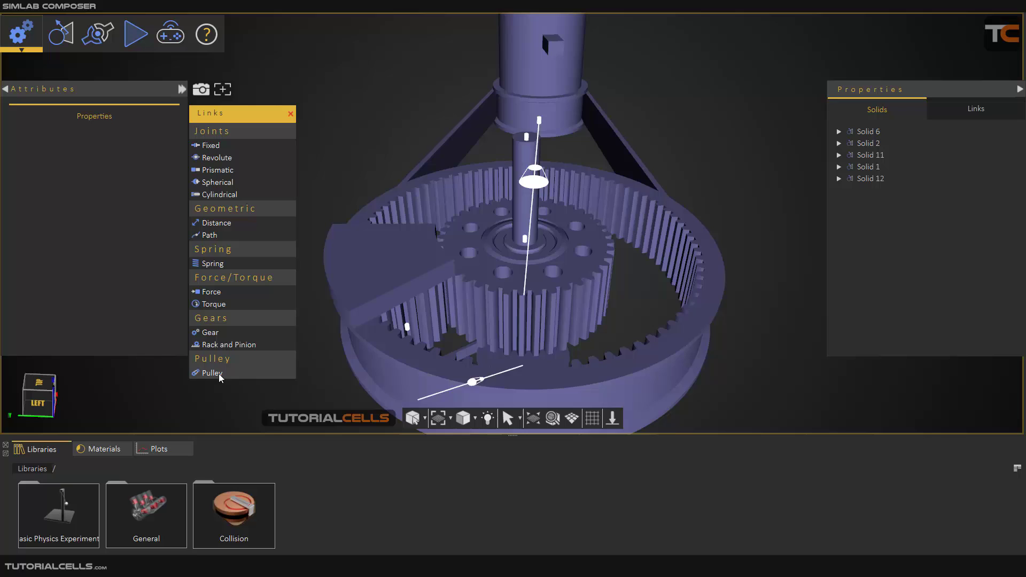
scroll(501, 268, down, 4)
middle_drag(502, 268, 677, 275)
scroll(561, 304, down, 2)
middle_drag(561, 305, 530, 238)
scroll(522, 273, up, 1)
Detach the Simulation commands as a floating palette and place it beside the pulley assembly
click(132, 39)
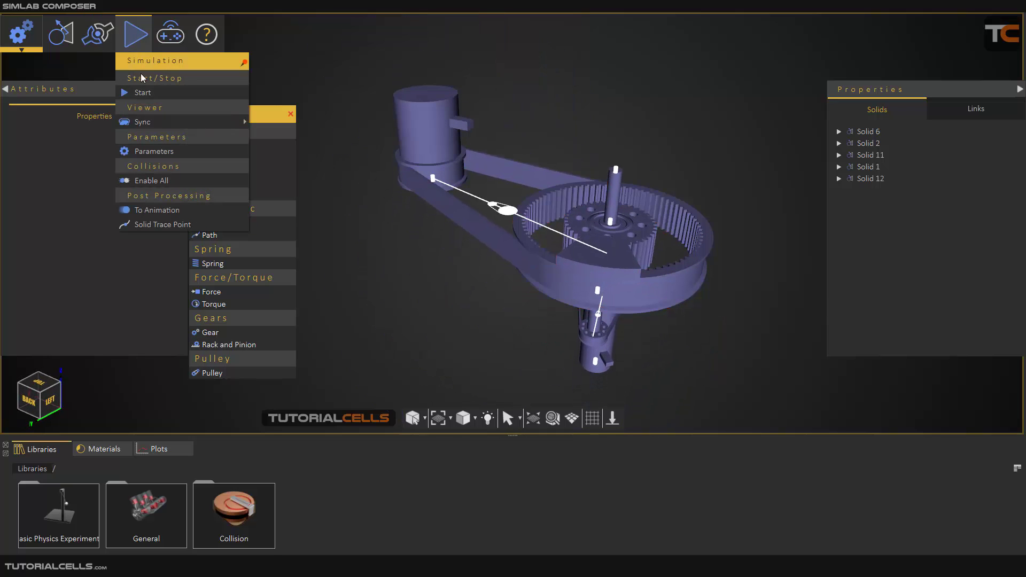
click(242, 67)
drag(149, 57, 756, 259)
Run the pulley simulation, watch the belt-driven parts move, and stop it
click(743, 293)
scroll(598, 232, up, 1)
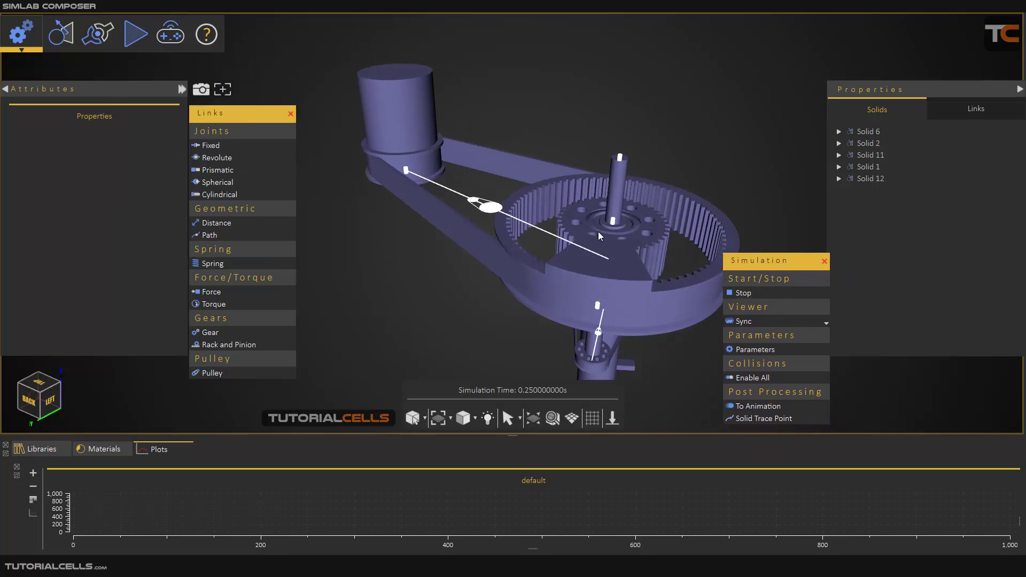
middle_drag(598, 232, 605, 259)
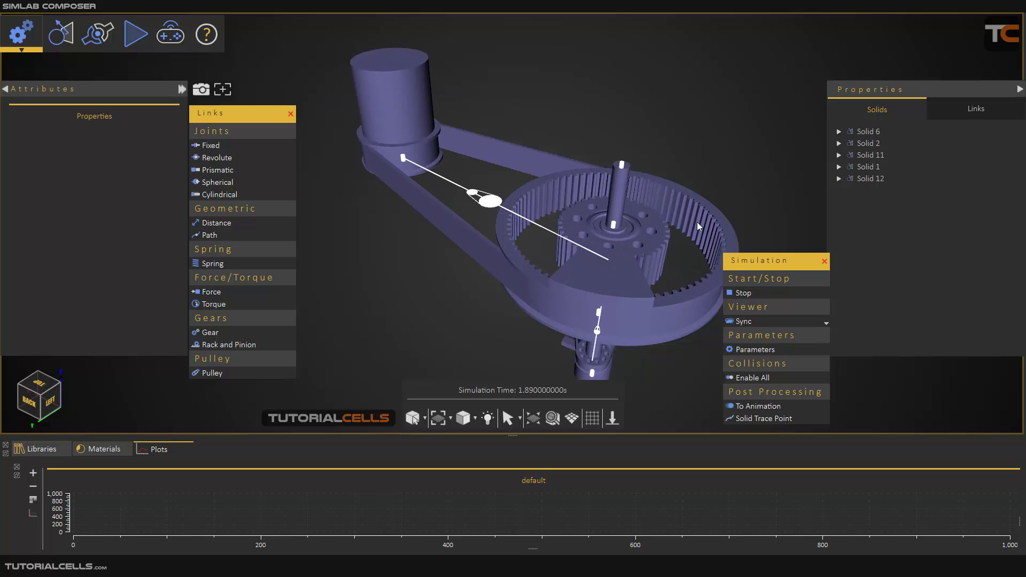
scroll(611, 326, down, 1)
middle_drag(603, 332, 599, 288)
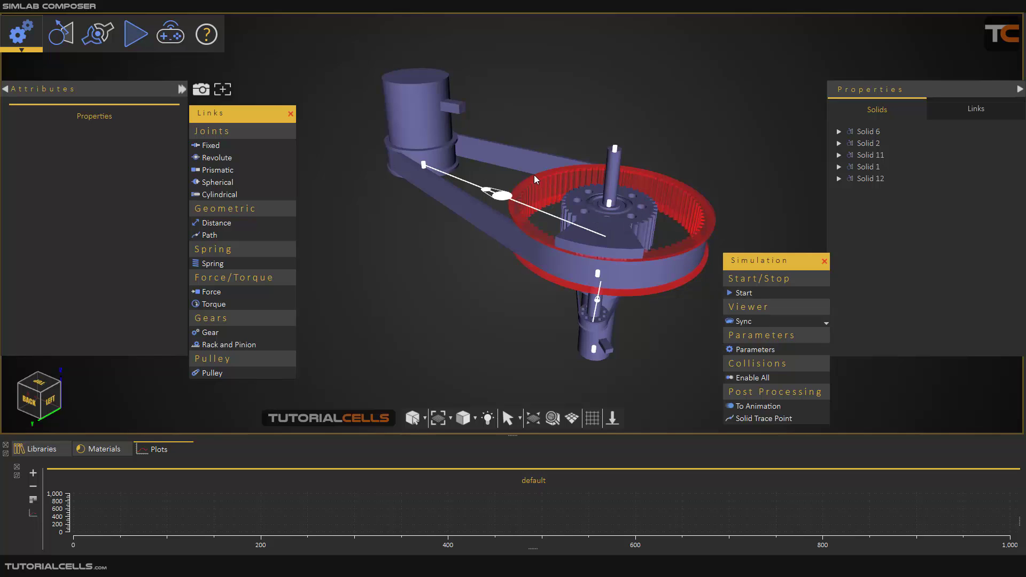
middle_drag(521, 176, 518, 178)
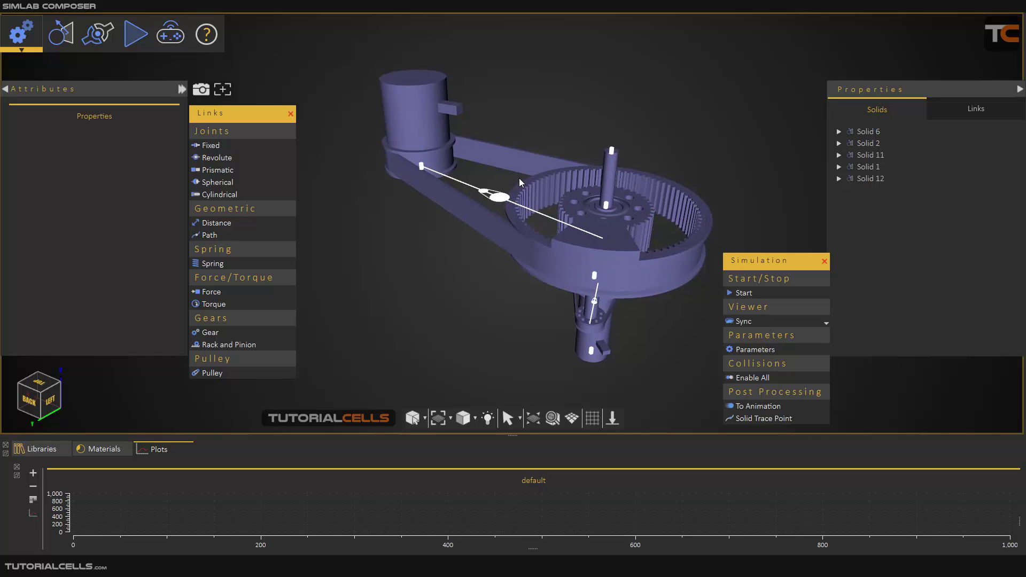
Inspect the attributes of the Pulley 2 link, including its solids, axes and pitch radii
click(975, 109)
click(870, 191)
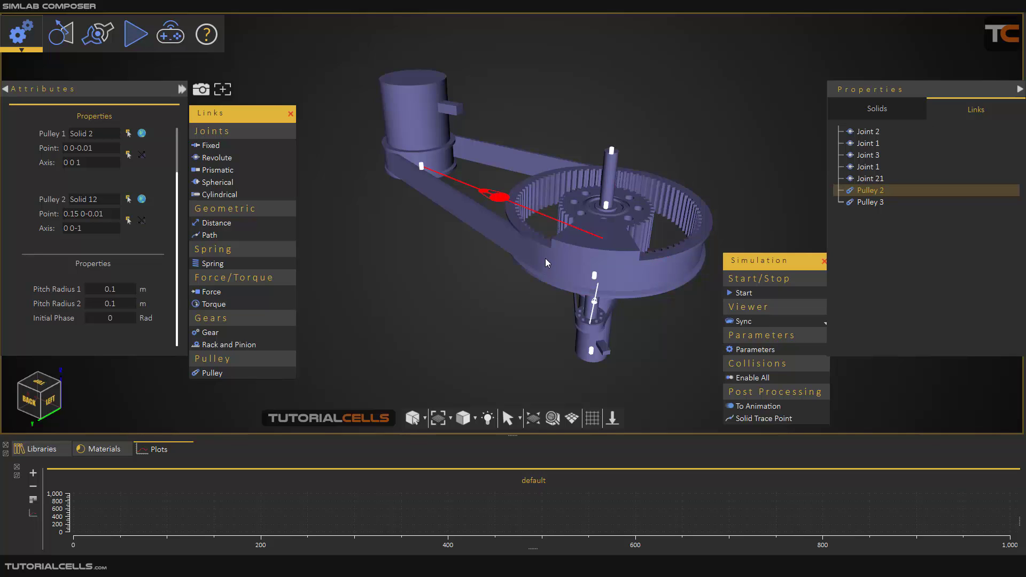
drag(546, 258, 534, 271)
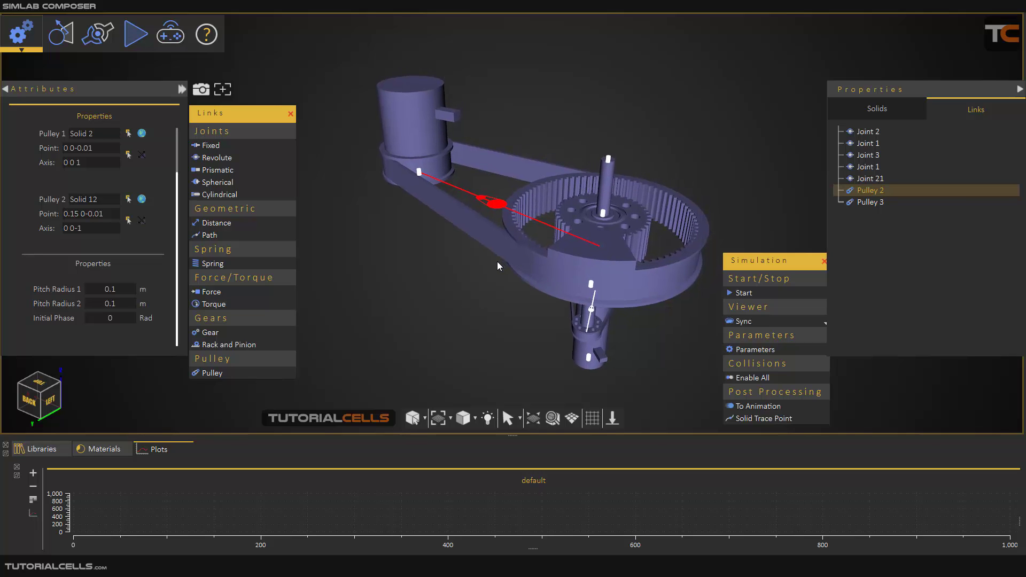
middle_drag(497, 261, 487, 266)
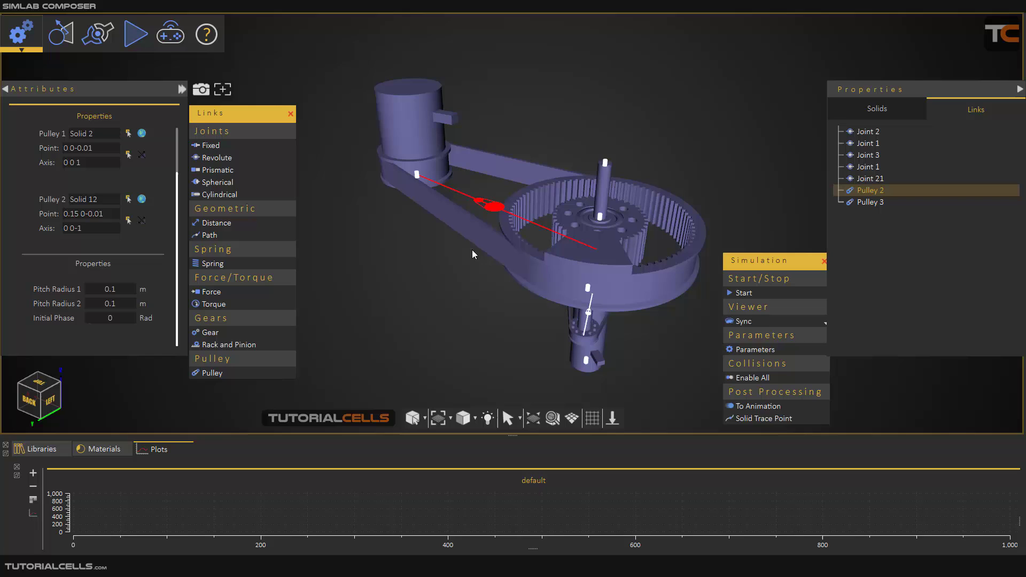
middle_drag(496, 272, 475, 275)
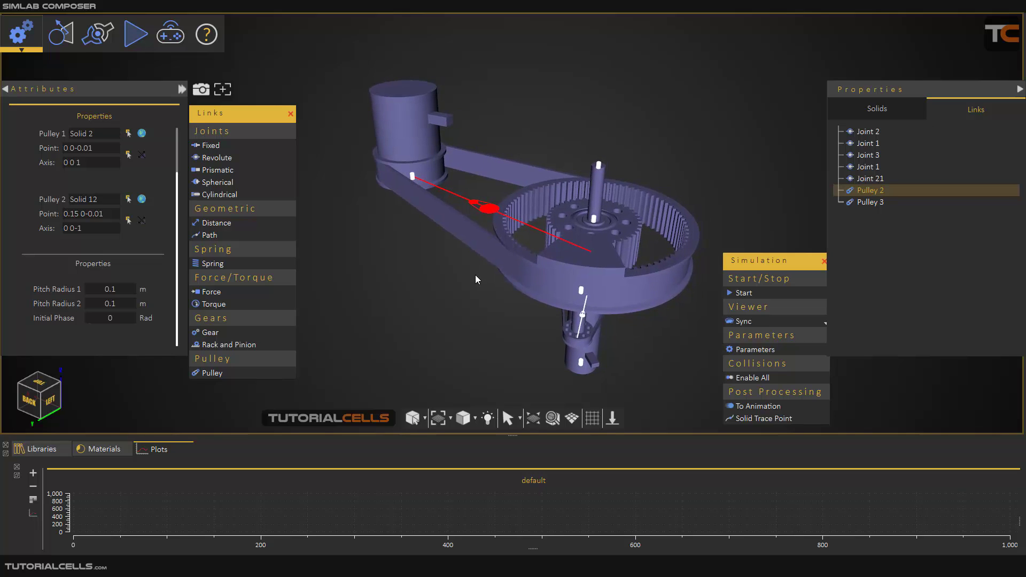
Set the simulation time step to 0.0001 s in the simulation parameters
click(741, 349)
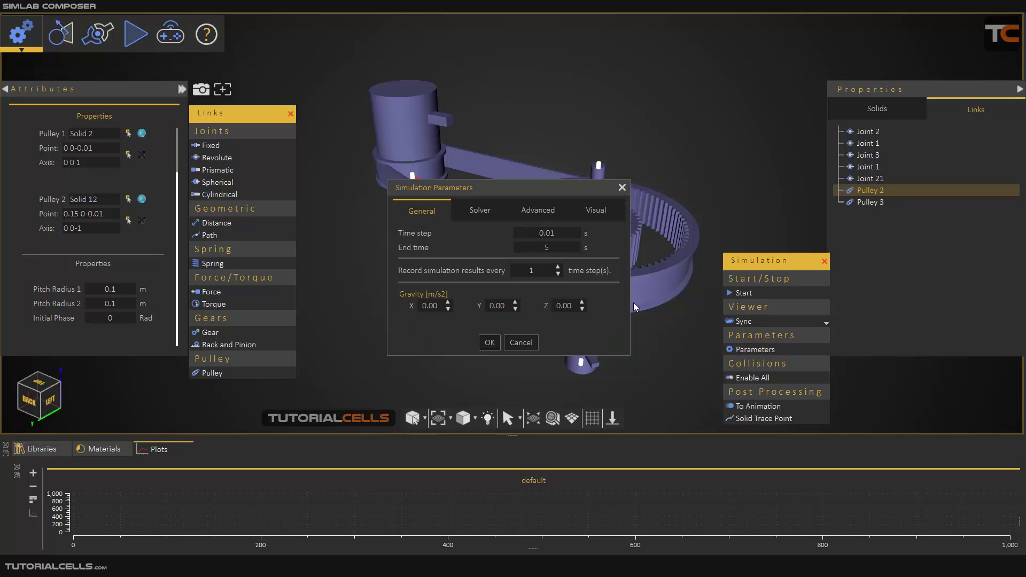
drag(547, 194, 568, 196)
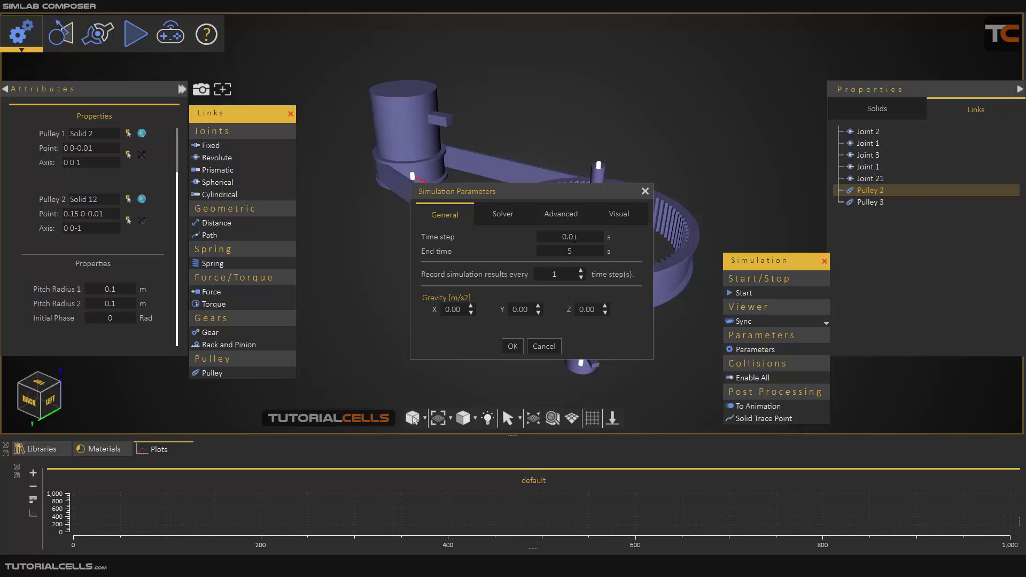
drag(580, 237, 554, 238)
double_click(559, 274)
click(569, 237)
text(00)
click(513, 346)
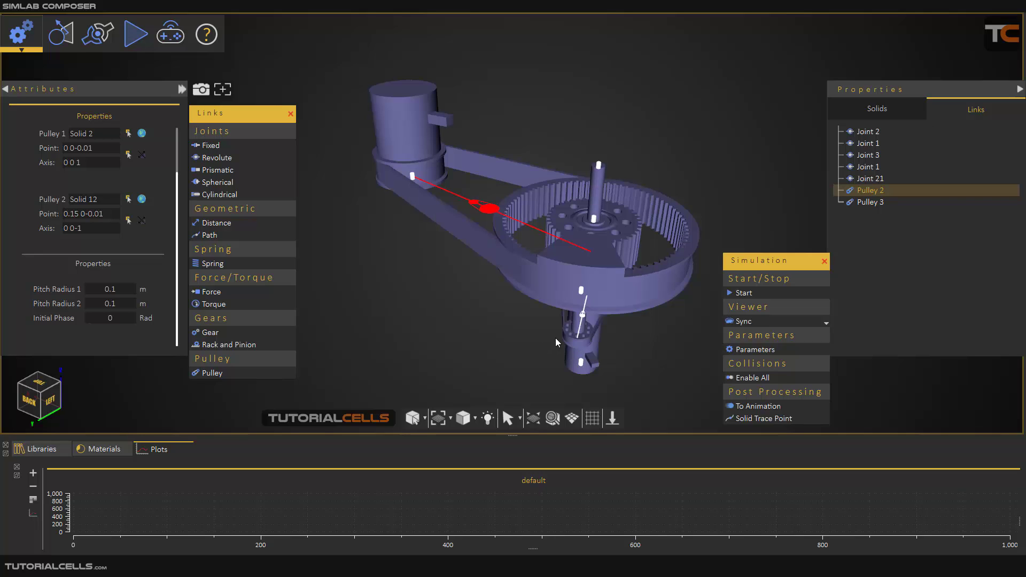
Run the pulley simulation with the smaller time step and stop it after observing the motion
click(744, 293)
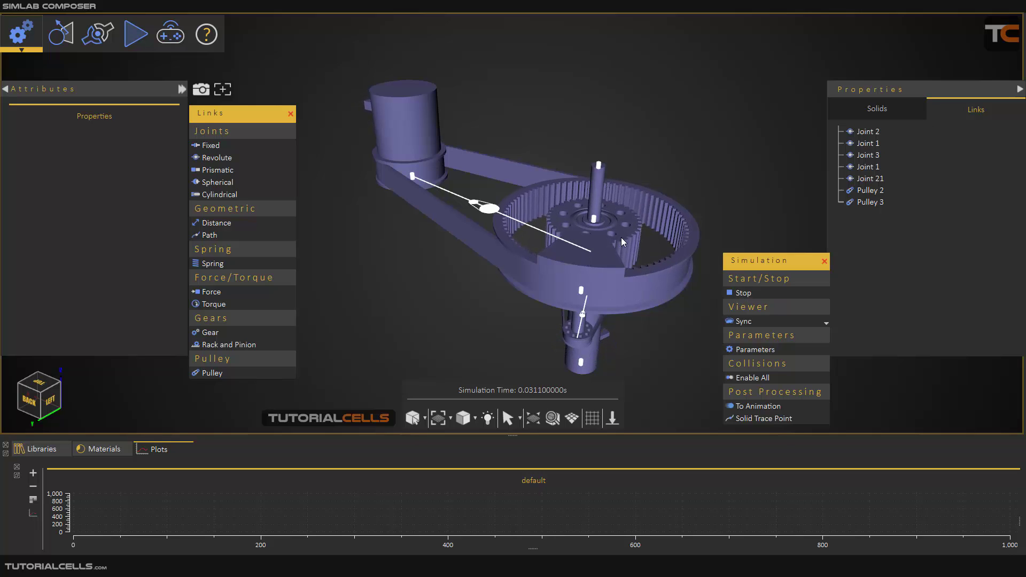
middle_drag(411, 166, 444, 150)
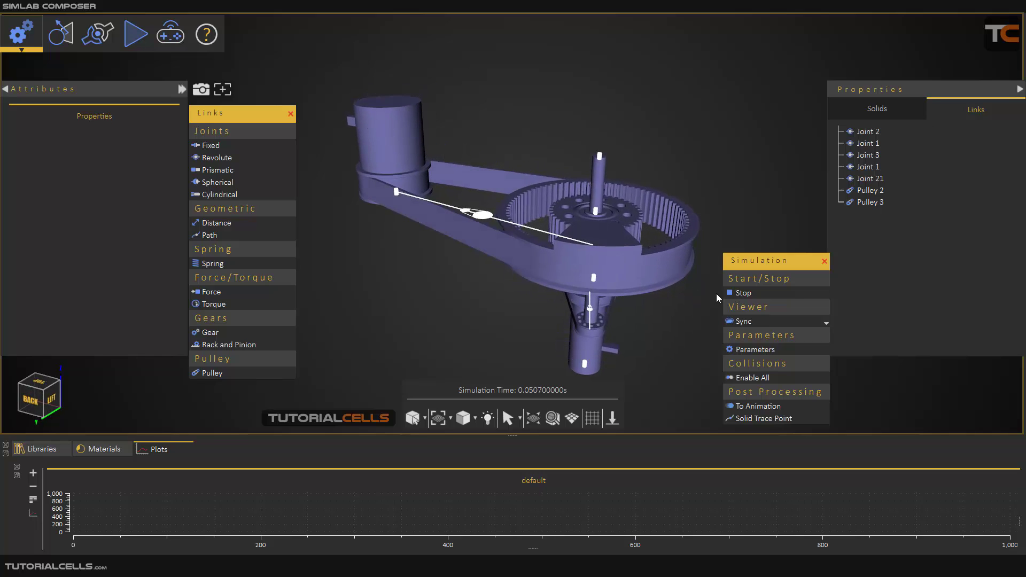
click(730, 294)
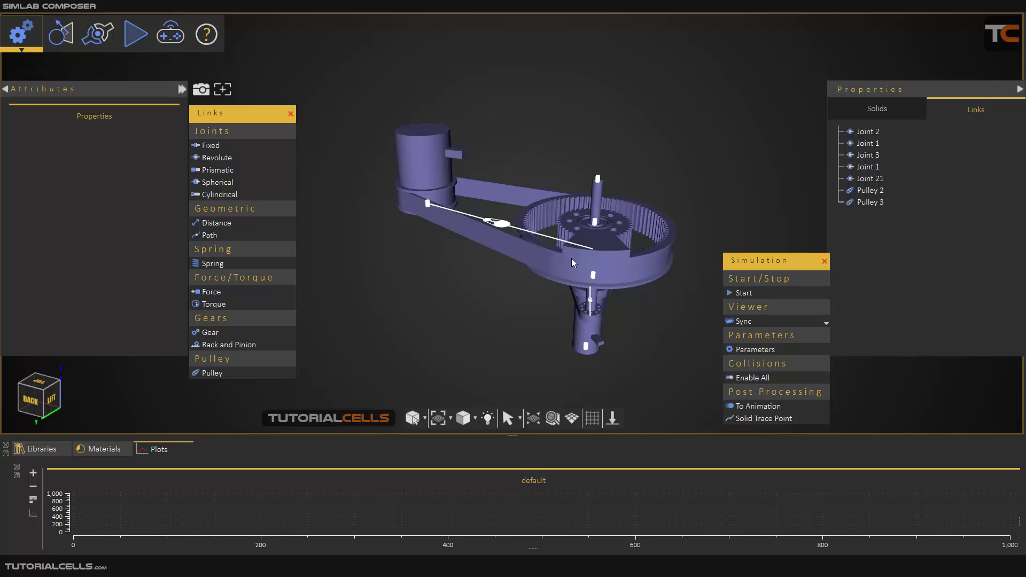
middle_drag(553, 256, 575, 253)
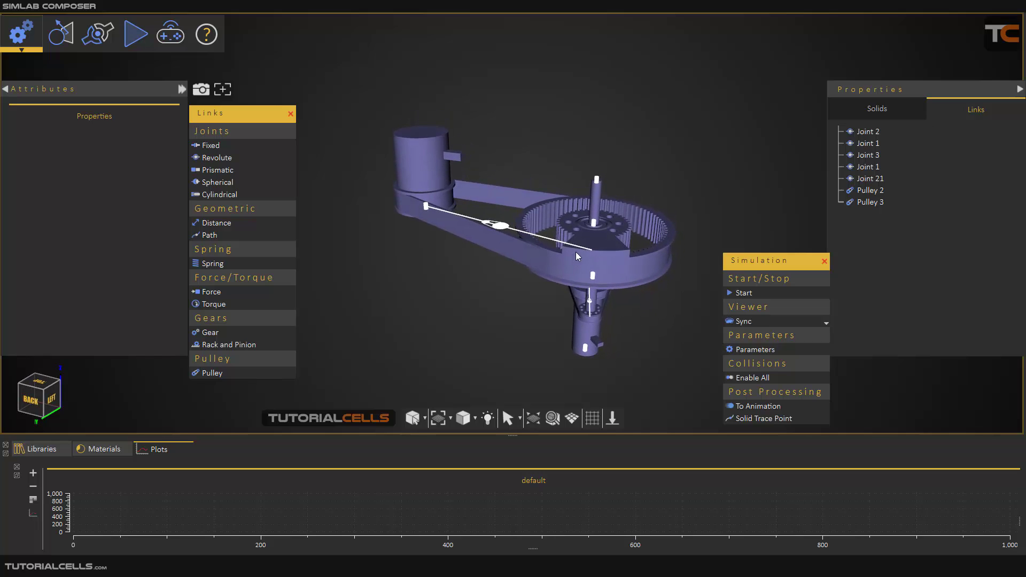
Add a new Gear link to the pulley assembly and review its driven-gear and transmission properties
click(239, 332)
scroll(60, 262, down, 3)
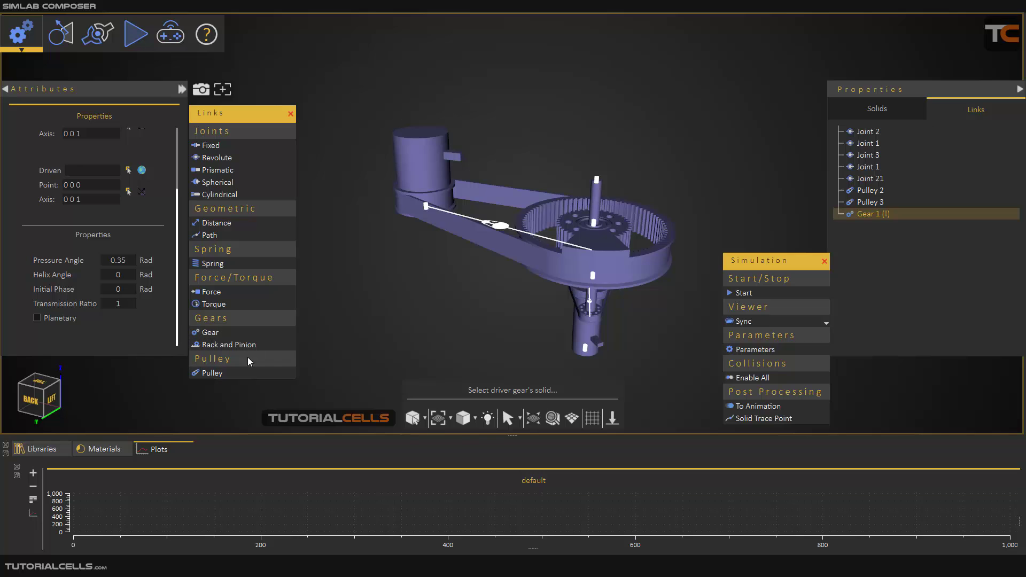
Switch to the RackAndPinion.sim model and view its rack and pinion
mouse_move(380, 566)
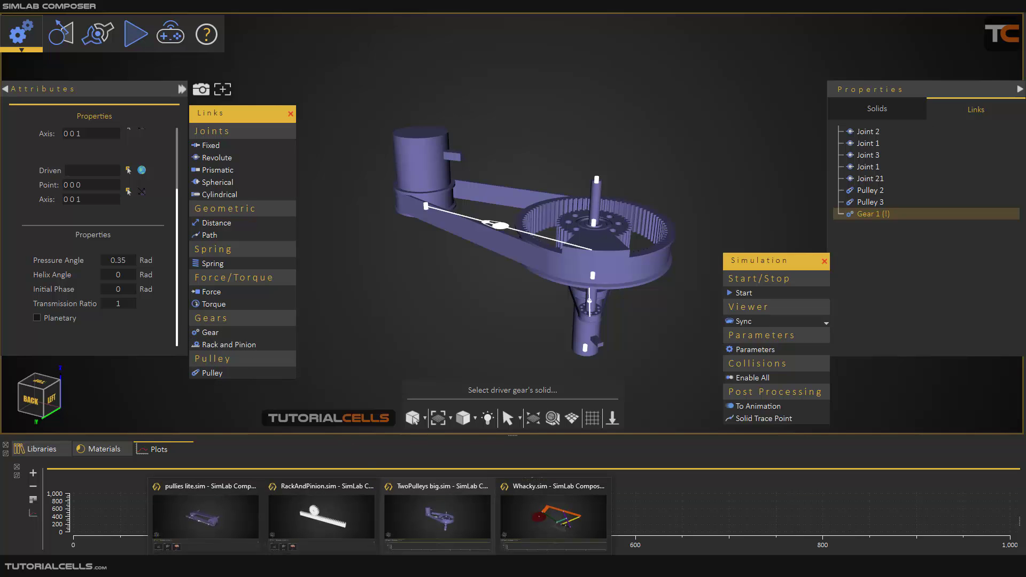
click(357, 510)
scroll(466, 195, up, 2)
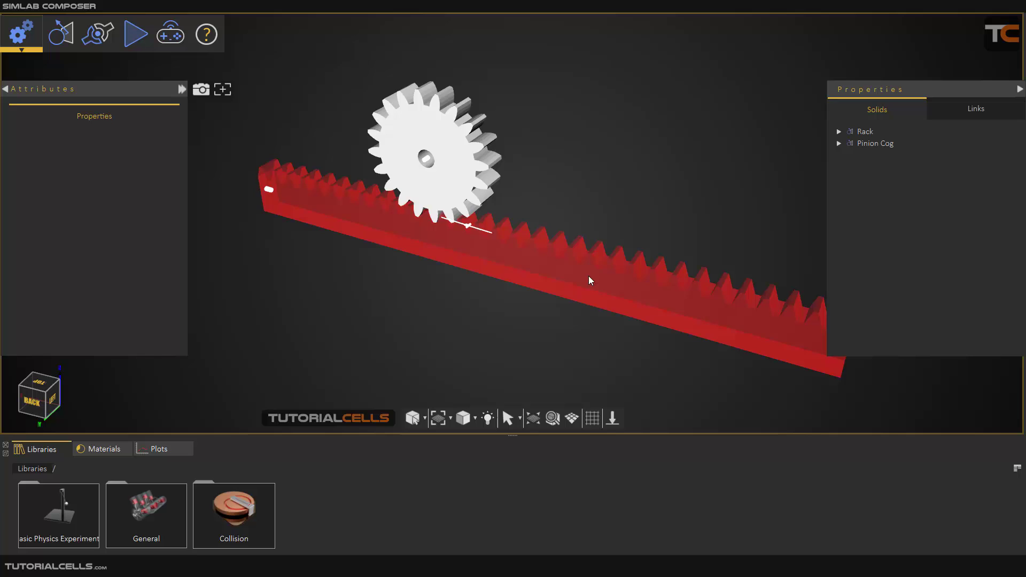
scroll(470, 181, down, 3)
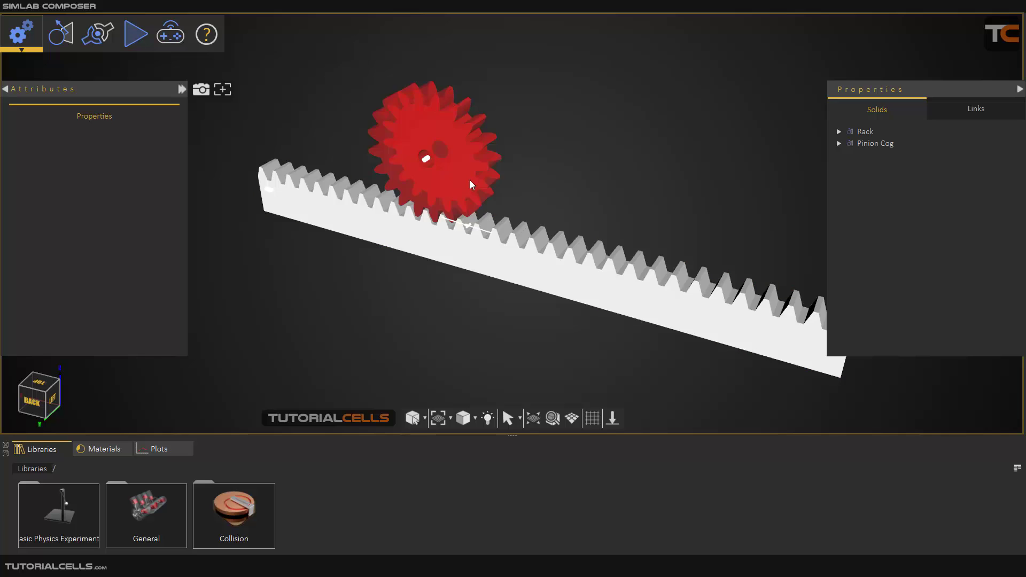
Run the rack and pinion simulation, watch the rack travel under the cog, and stop it
click(135, 34)
click(143, 93)
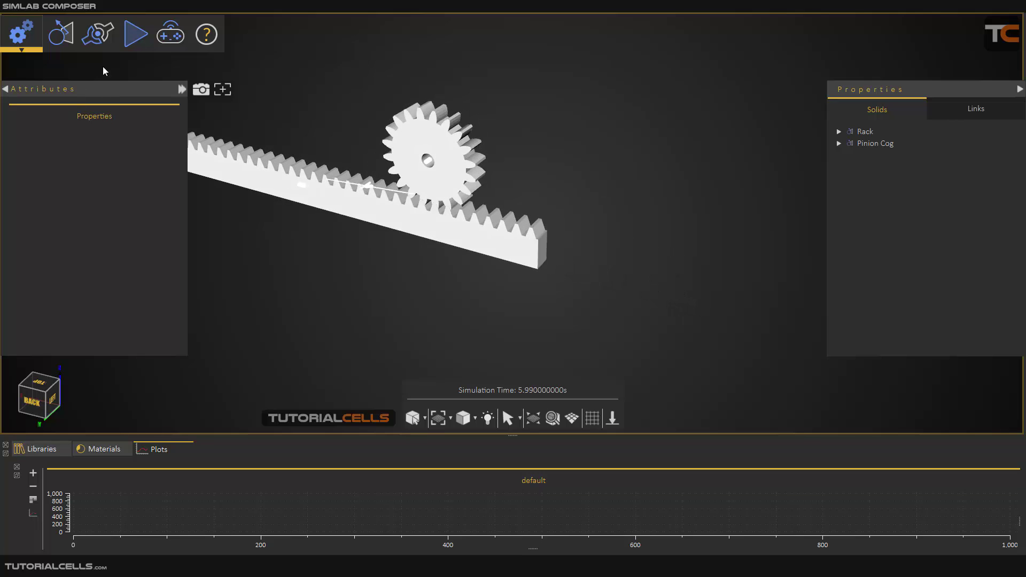
click(135, 33)
click(142, 92)
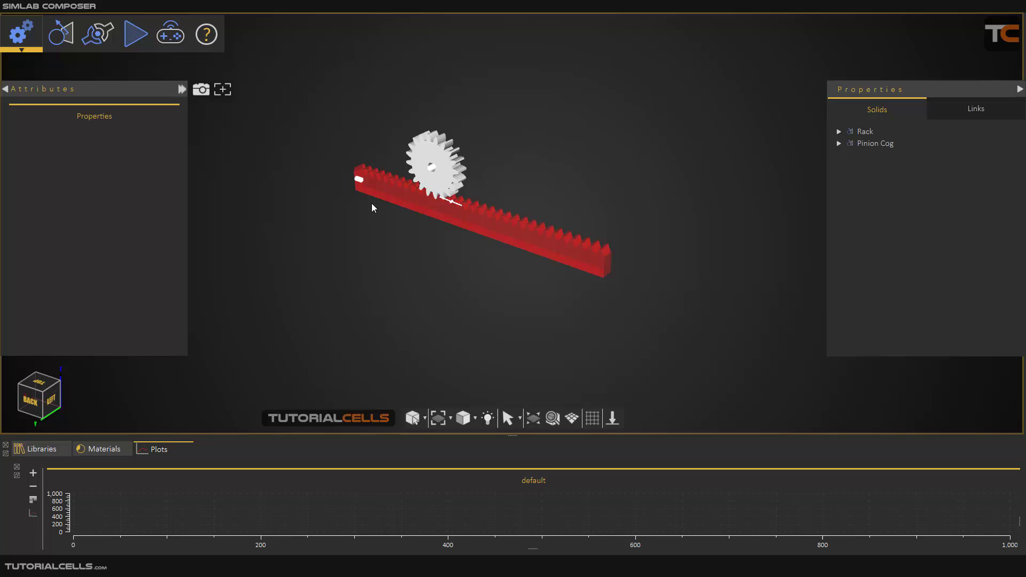
scroll(455, 191, up, 2)
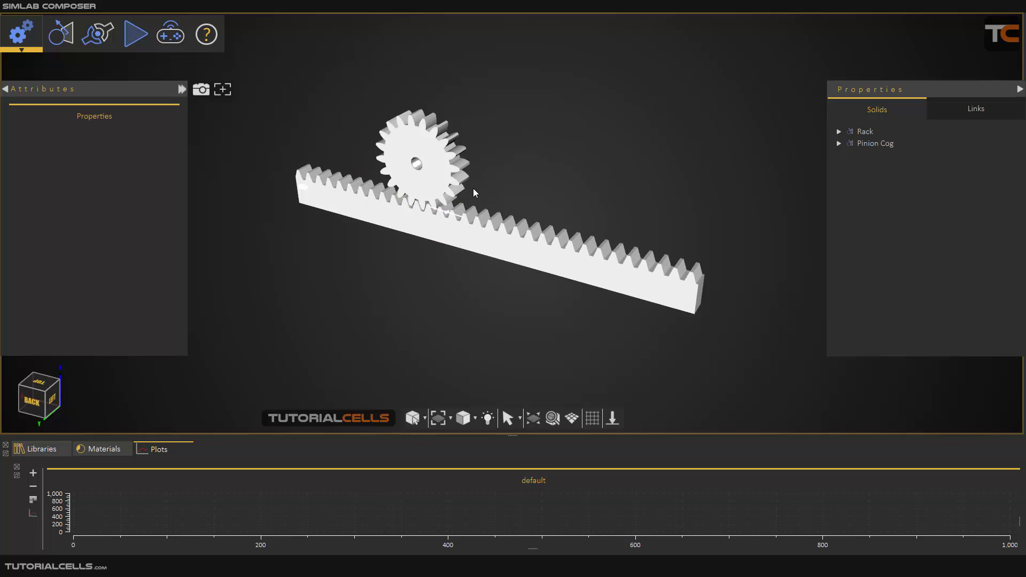
middle_drag(550, 188, 544, 189)
Review the Rack and Pinion Cog solids and their links, and delete the Gear 4 link
click(864, 132)
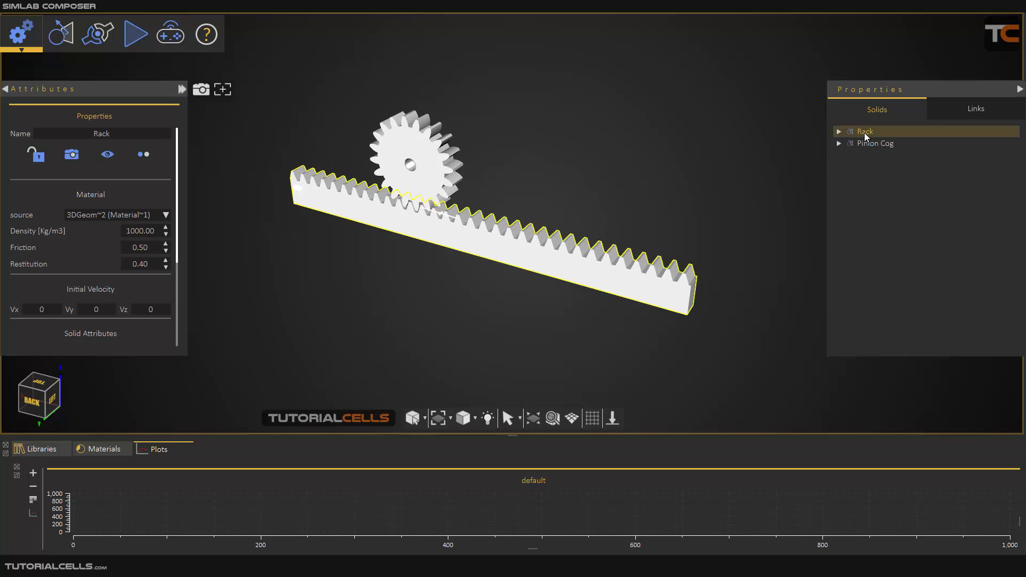
click(867, 143)
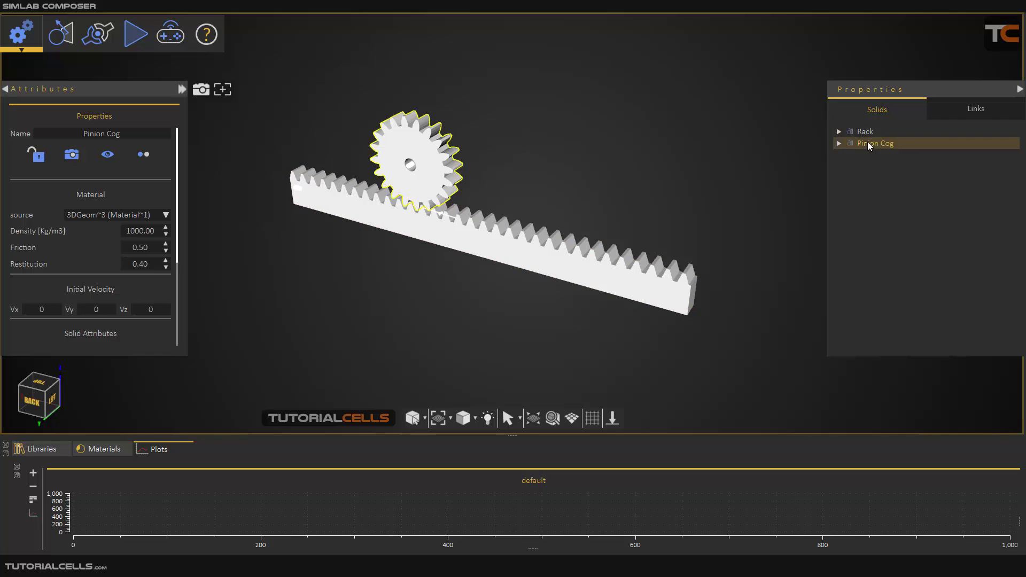
click(965, 111)
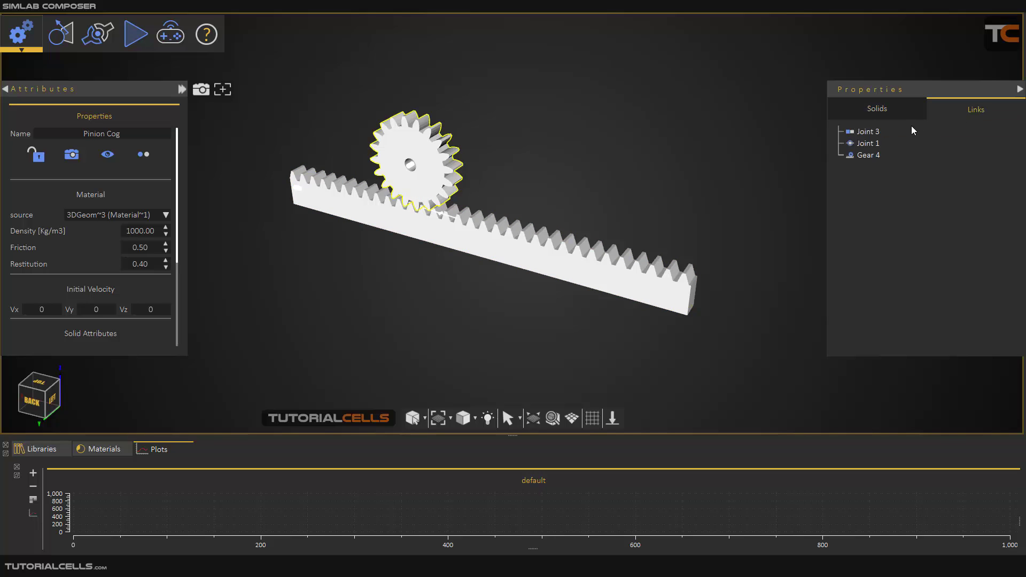
click(871, 132)
click(867, 155)
key(Delete)
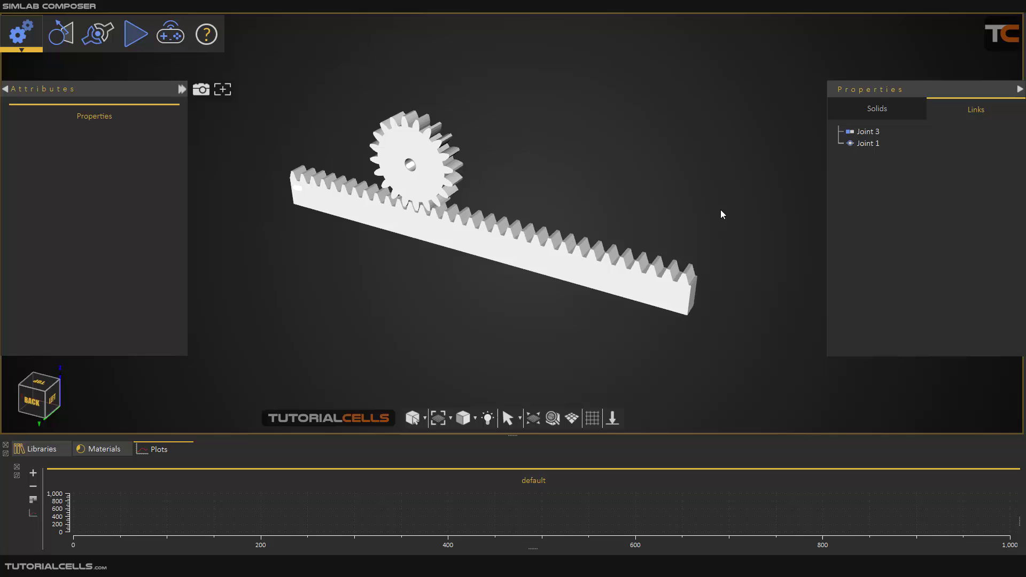
Run the simulation without the rack-and-pinion link to observe the parts' motion, and stop it
click(135, 34)
click(148, 92)
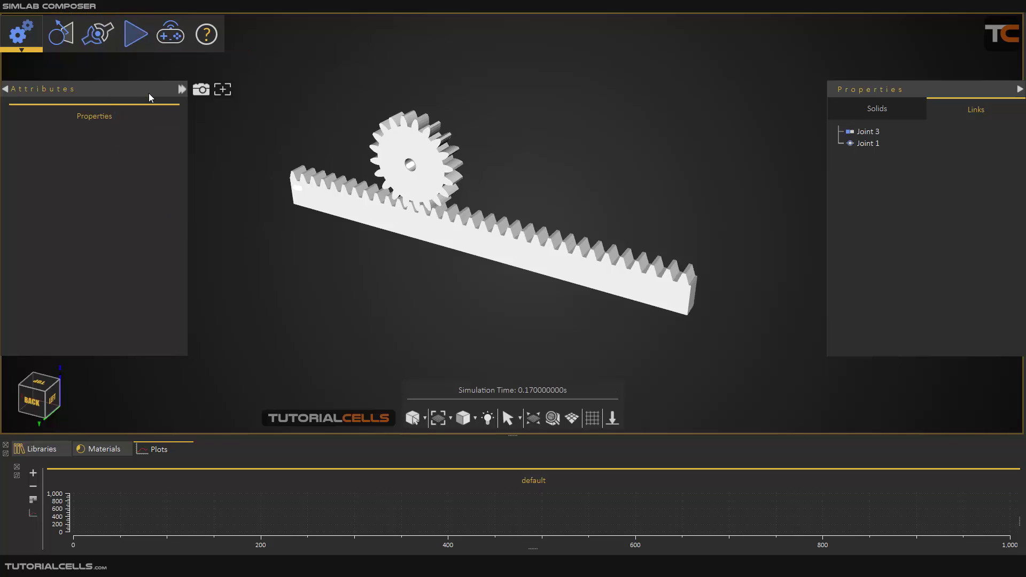
click(132, 40)
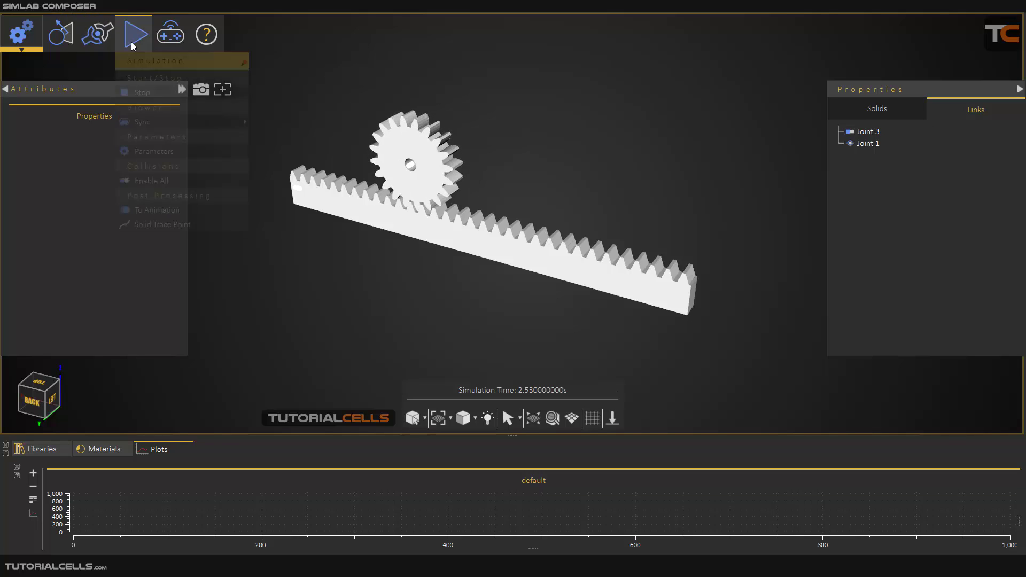
click(143, 93)
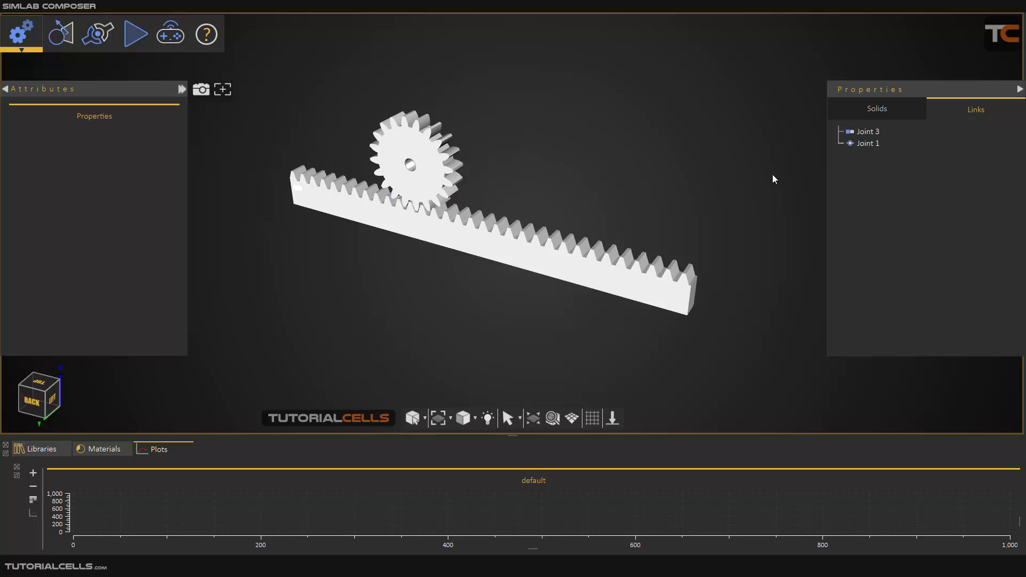
Inspect the rack's prismatic joint and the pinion cog's motorized revolute joint
click(861, 134)
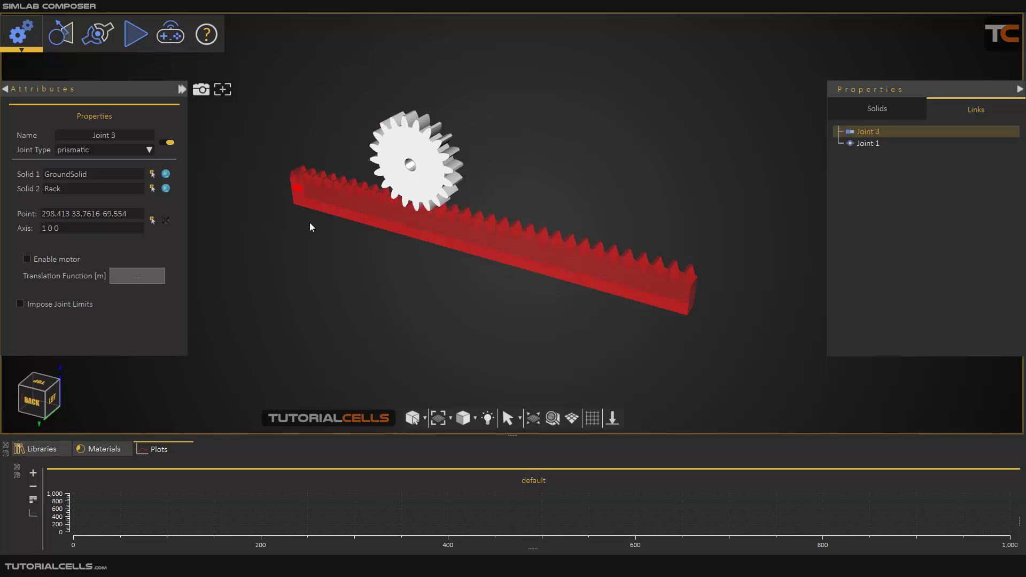
click(899, 144)
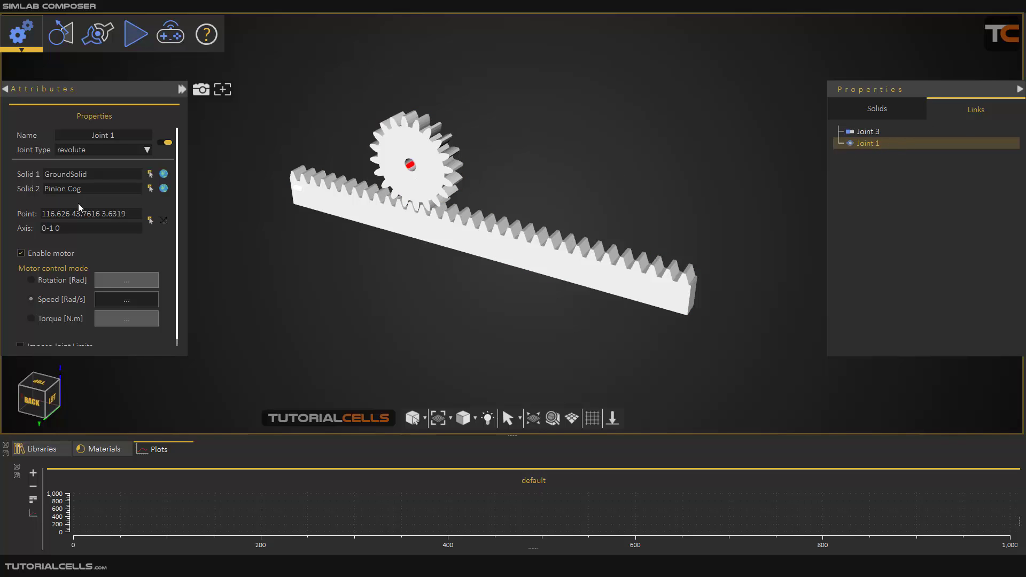
Set the pinion cog's revolute joint motor speed to a Sine motion function with amplitude 2 and frequency 2 rad/sec
scroll(66, 216, down, 1)
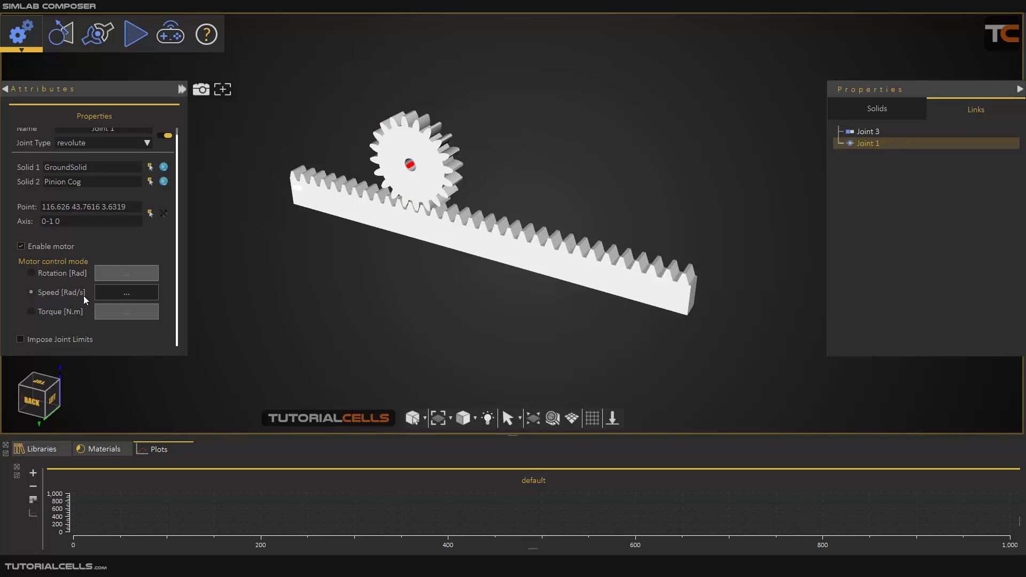
click(121, 294)
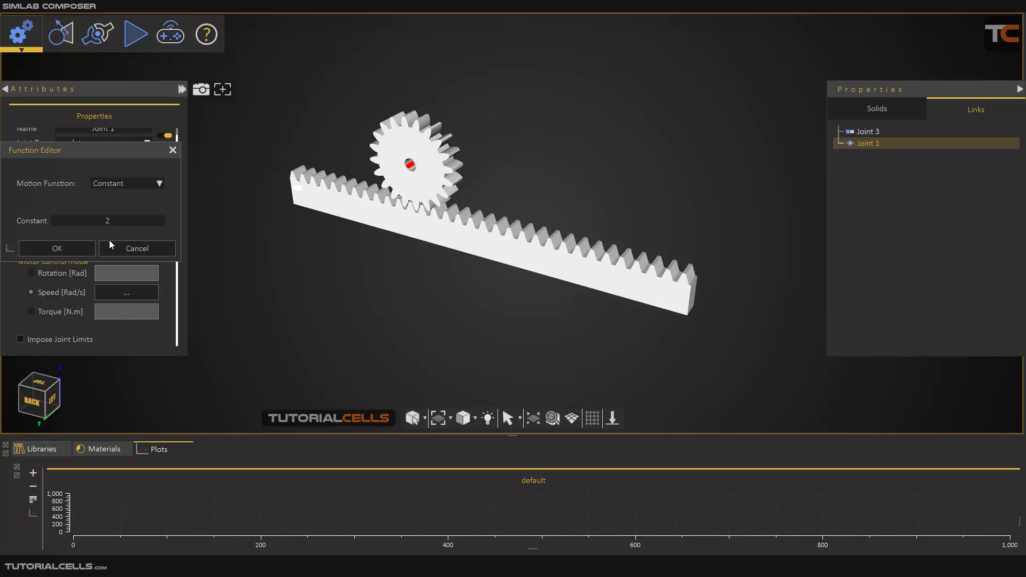
drag(104, 151, 459, 254)
click(491, 284)
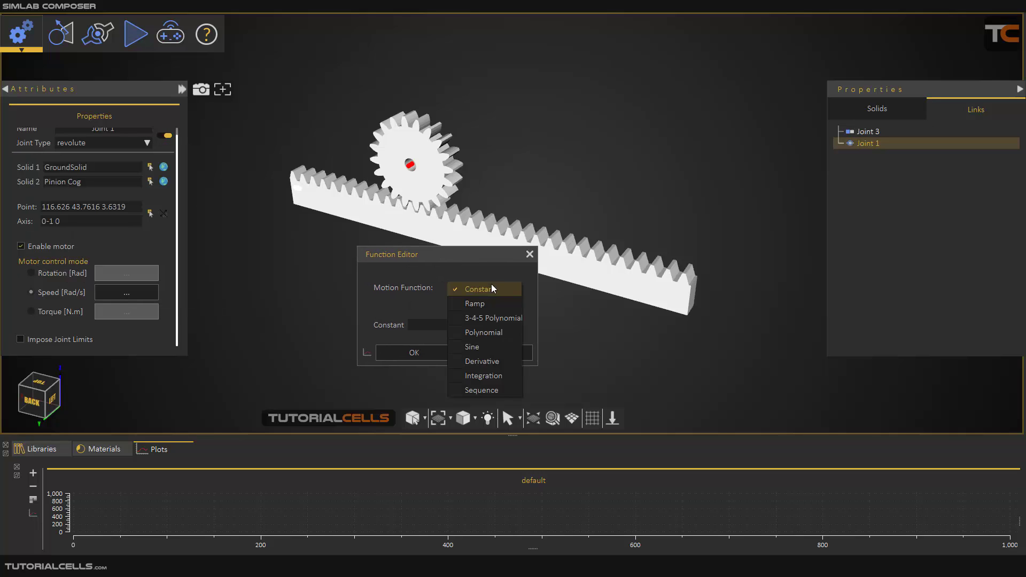
click(471, 347)
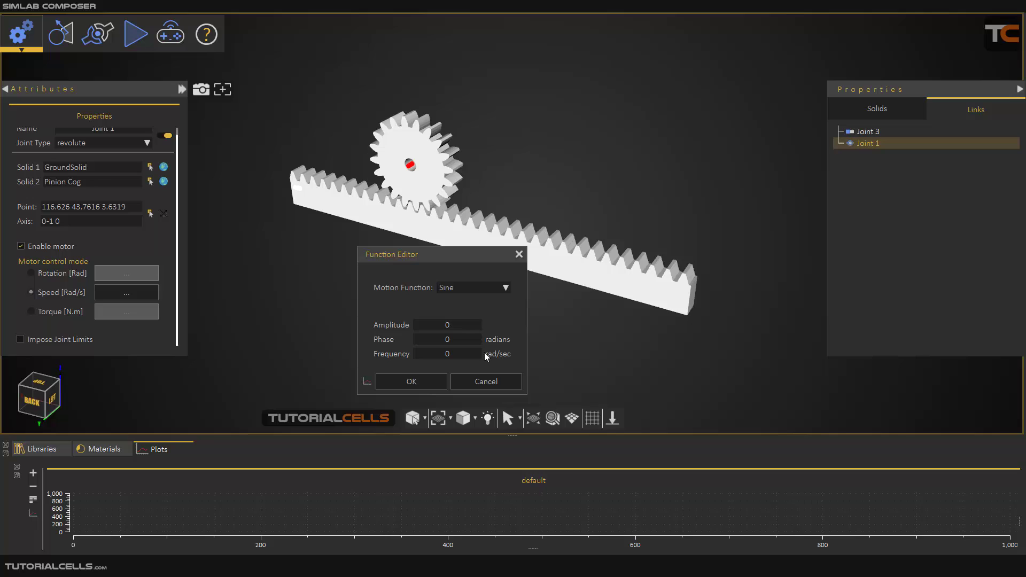
double_click(449, 325)
text(2)
double_click(451, 355)
text(2)
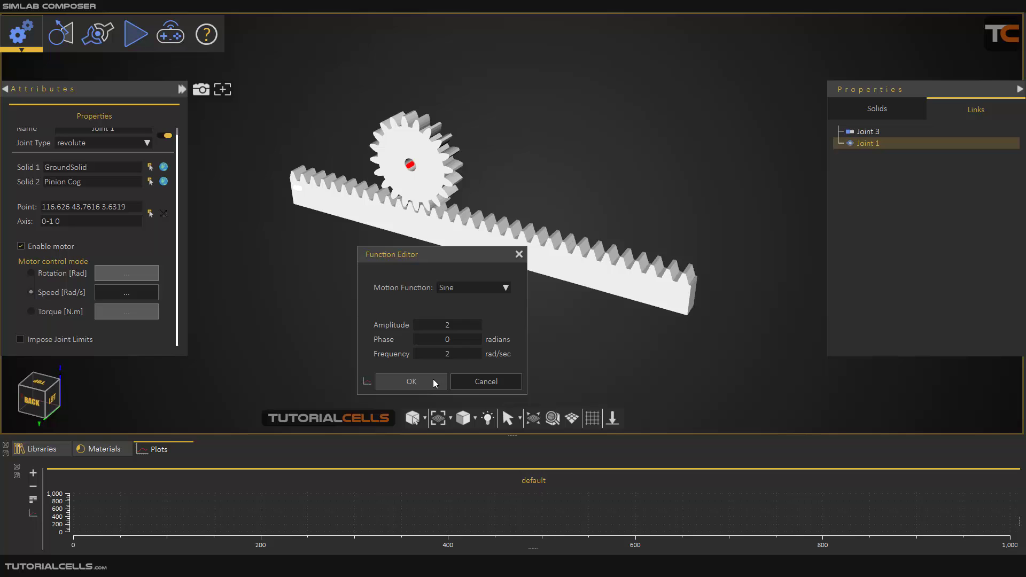
click(434, 381)
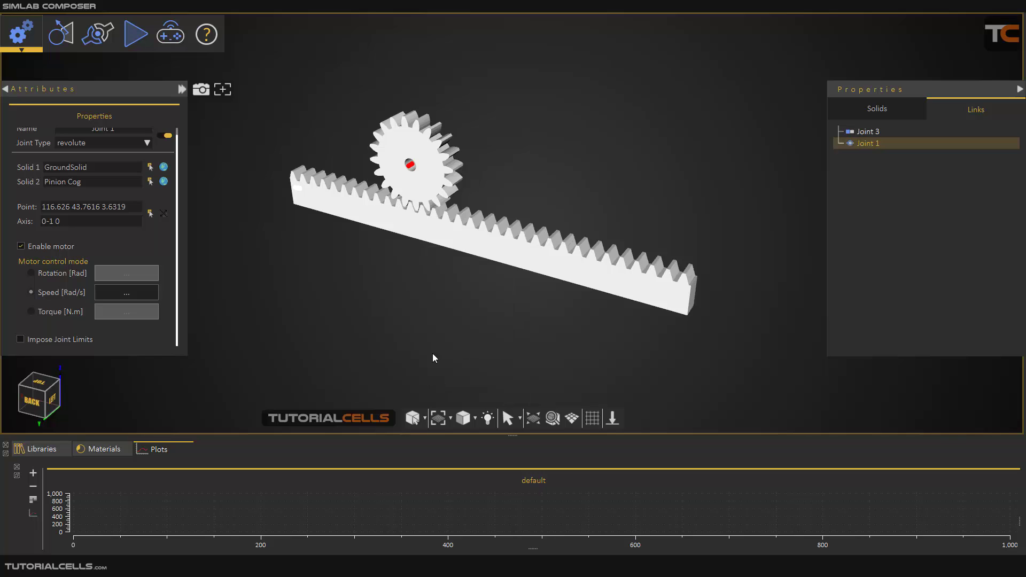
Run the rack and pinion simulation with the sine-driven motor to observe the cog's motion, and stop it
click(135, 40)
click(140, 92)
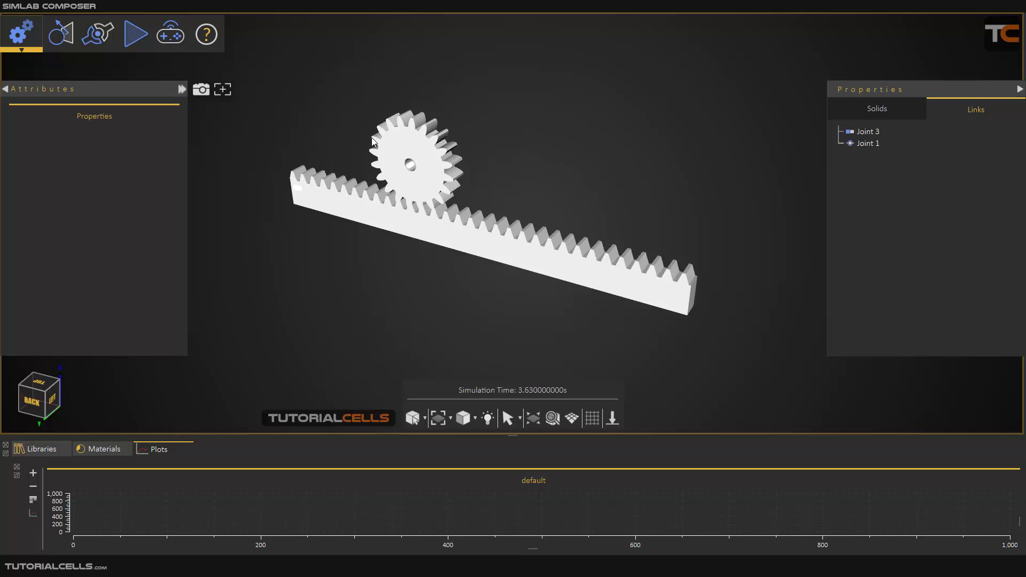
click(136, 40)
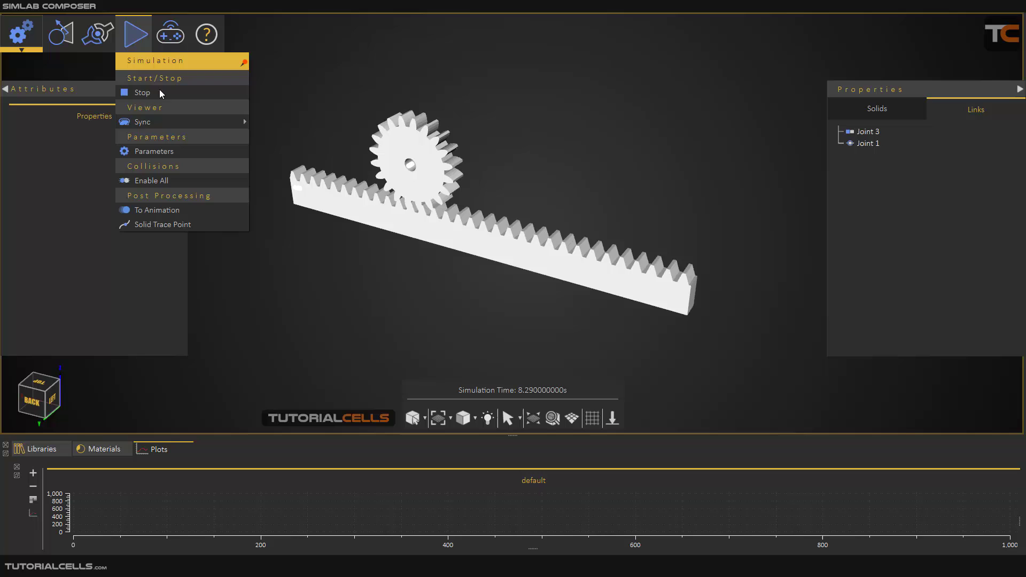
click(159, 92)
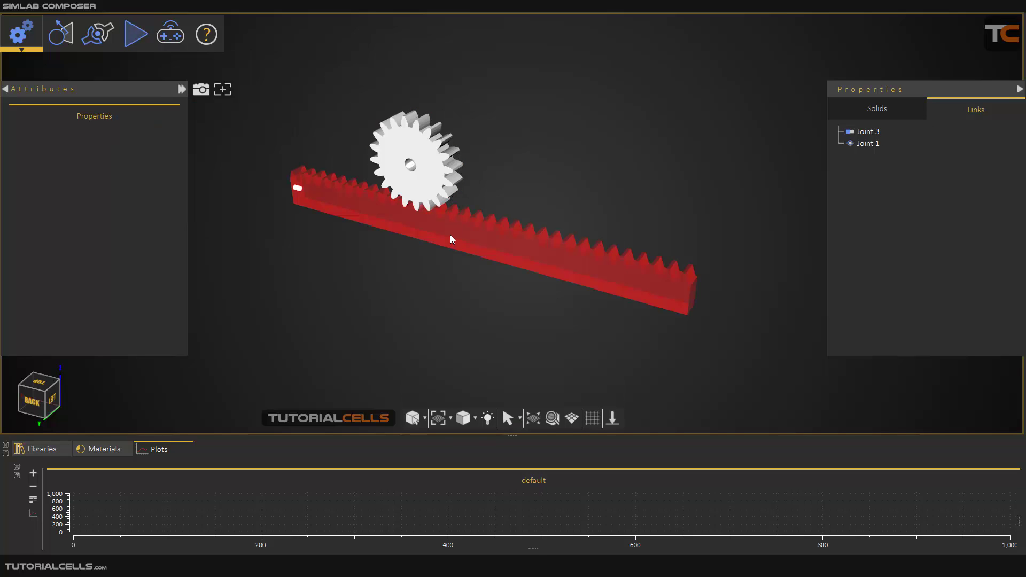
Check the collision settings of the Rack and Pinion Cog solids, and run the simulation again
scroll(445, 231, up, 3)
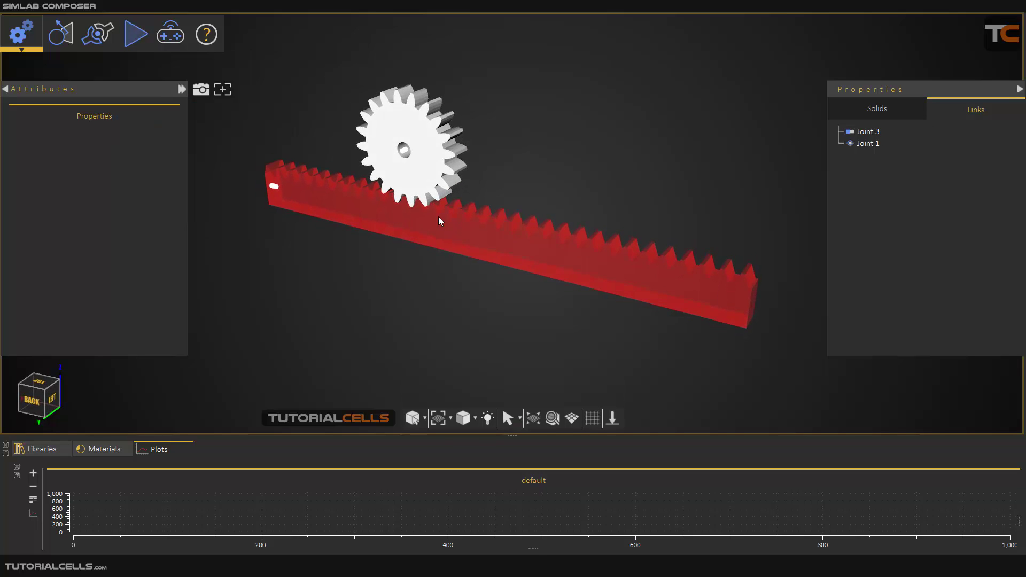
click(441, 223)
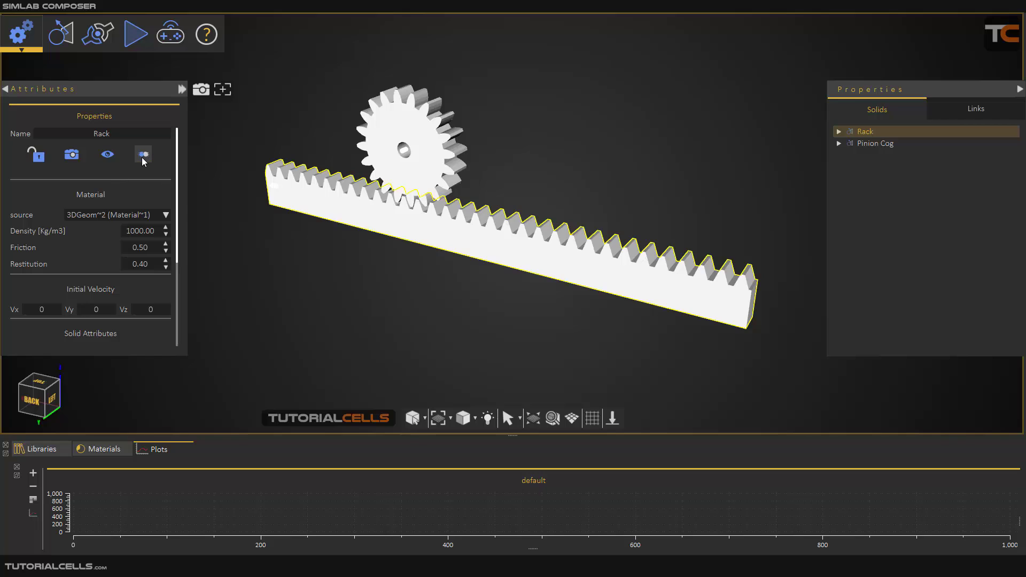
click(426, 146)
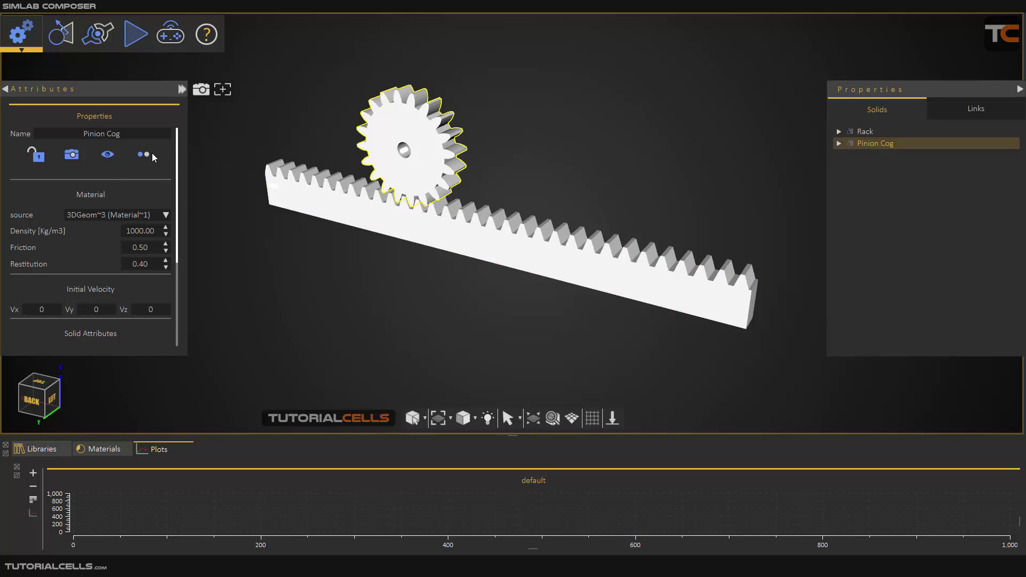
click(135, 33)
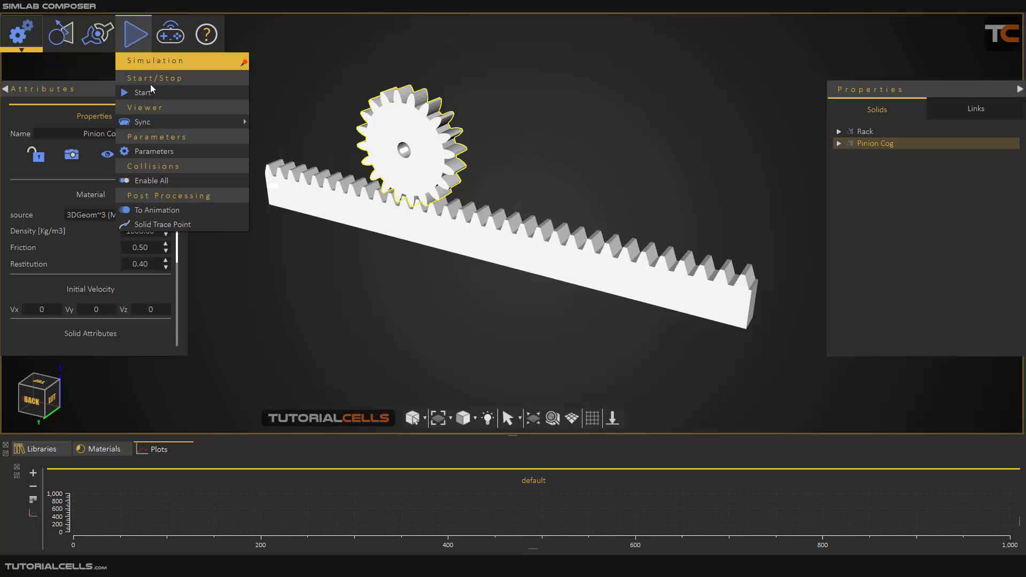
click(151, 90)
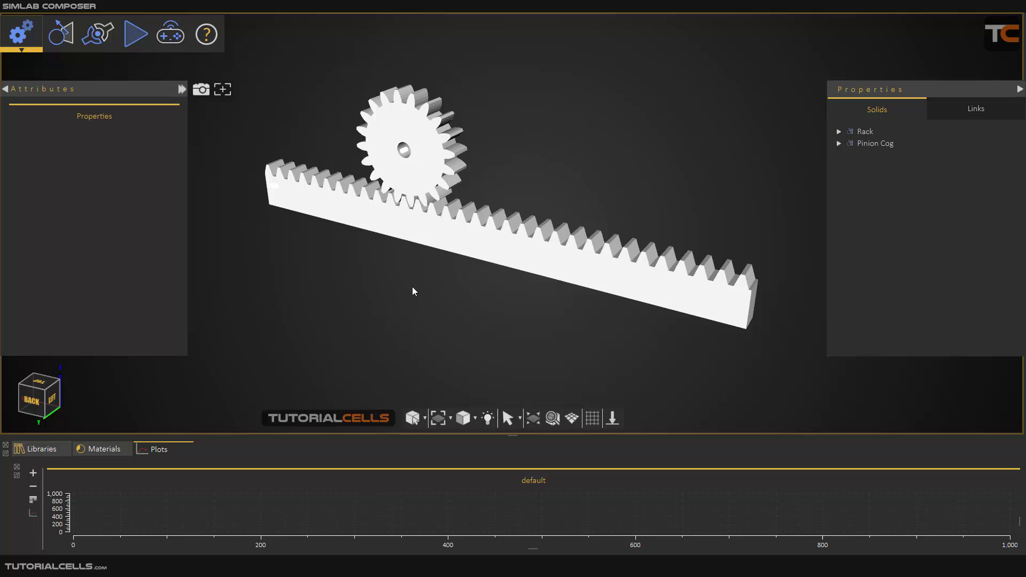
Switch to the pullies lite model and run its simulation to watch the belt-linked pulleys
mouse_move(379, 566)
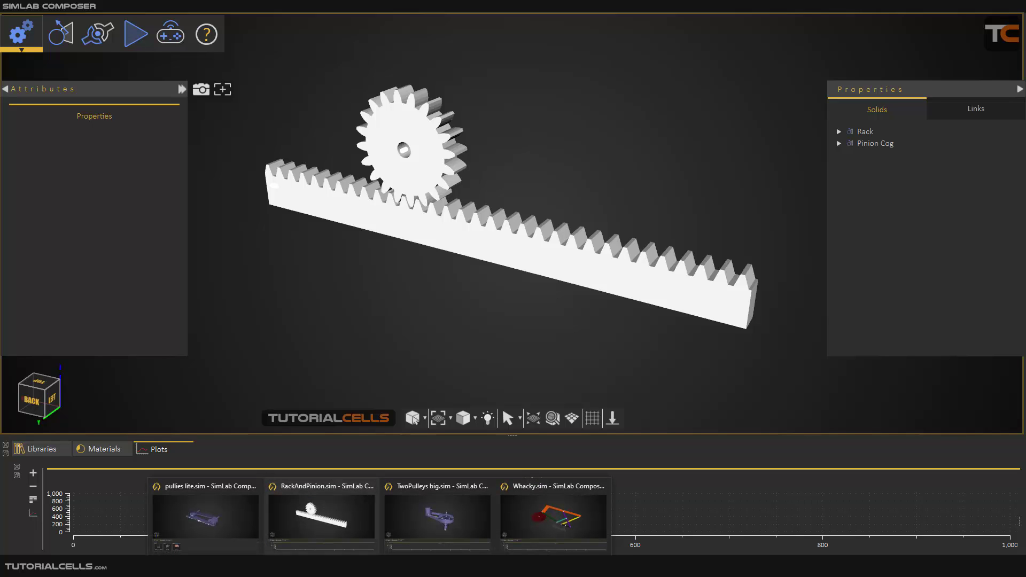
click(212, 517)
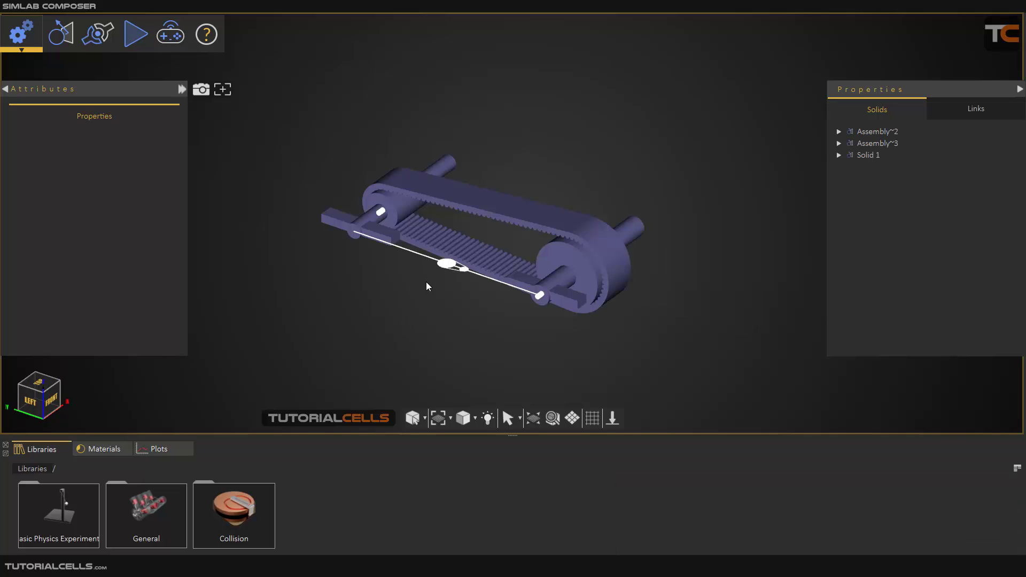
click(136, 34)
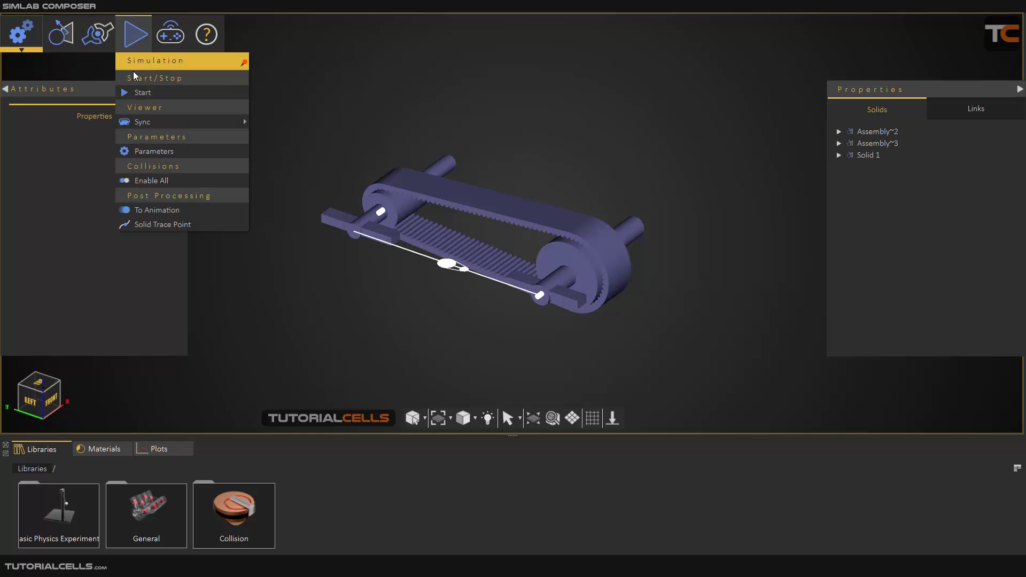
click(143, 92)
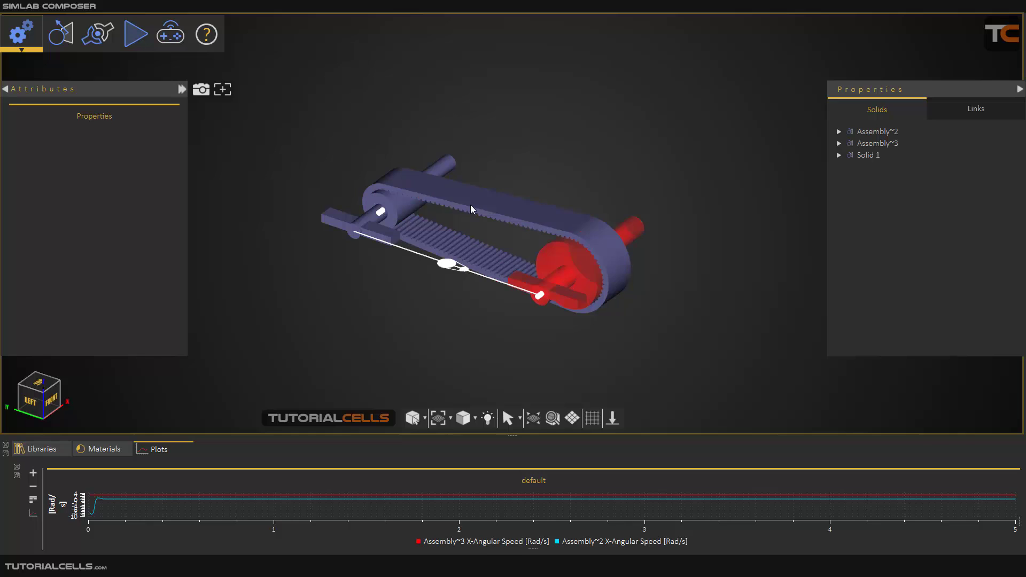
Inspect the two pulleys' revolute joints and the Pulley 1 link's solids, points, axes and pitch radii
click(378, 214)
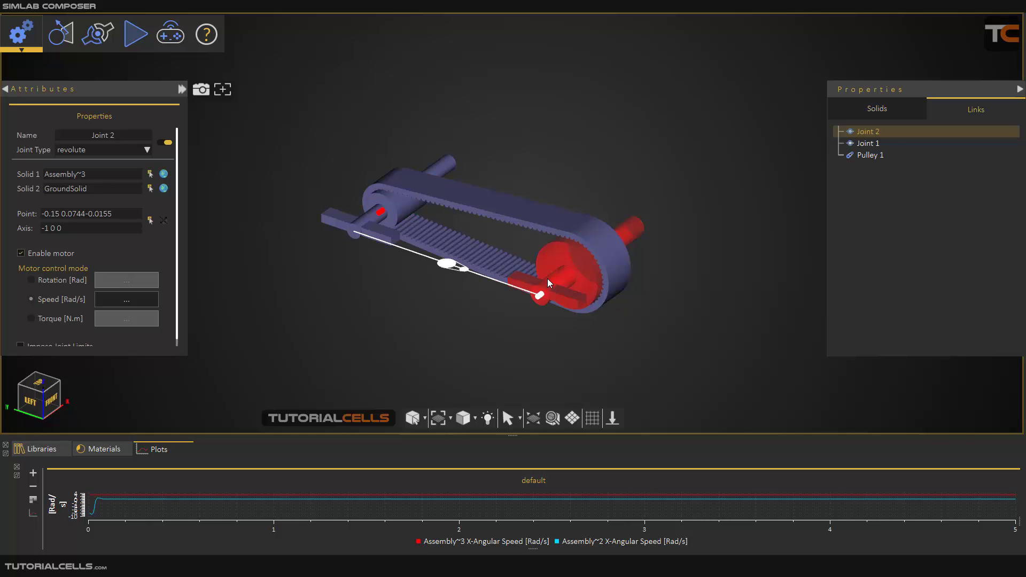
click(539, 300)
click(443, 270)
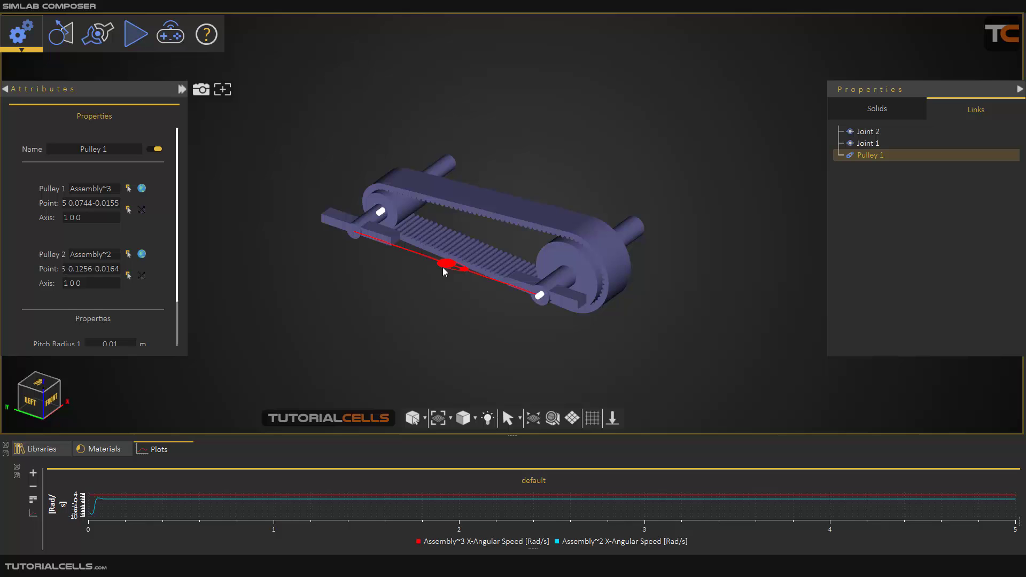
scroll(107, 257, down, 2)
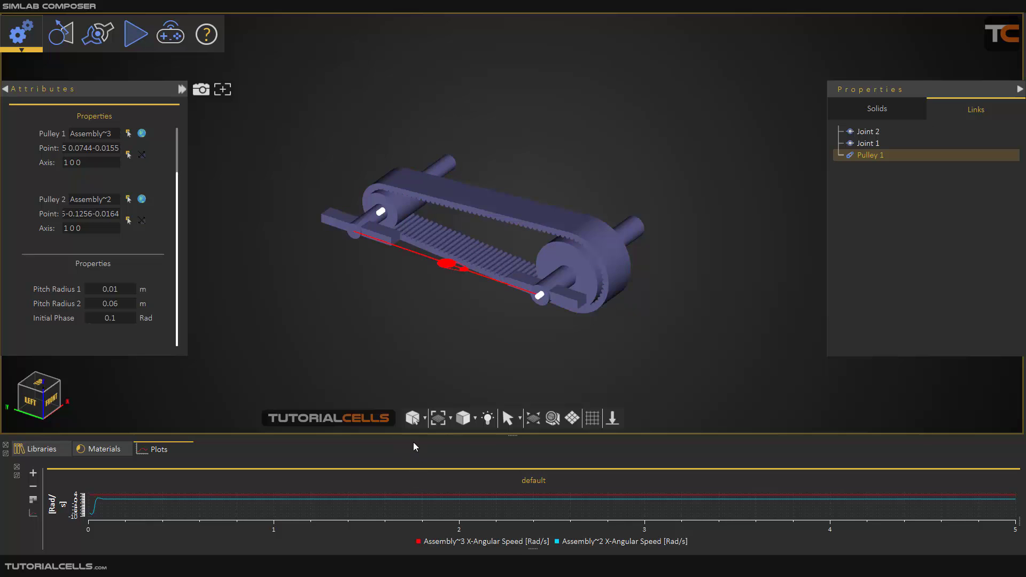
Switch to the Whacky linkage model and run its simulation to observe the mechanism's motion
click(506, 546)
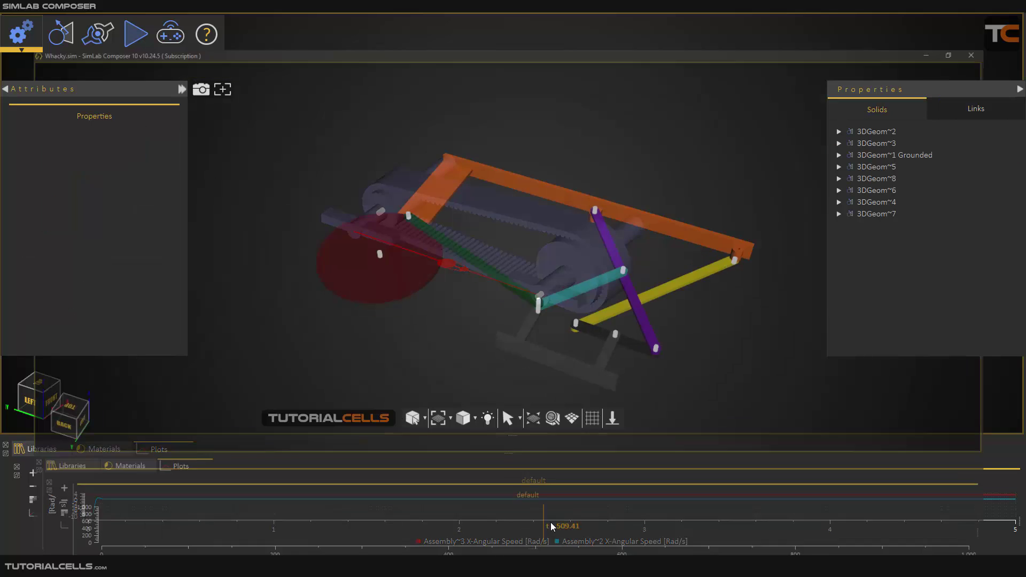
click(138, 37)
click(159, 91)
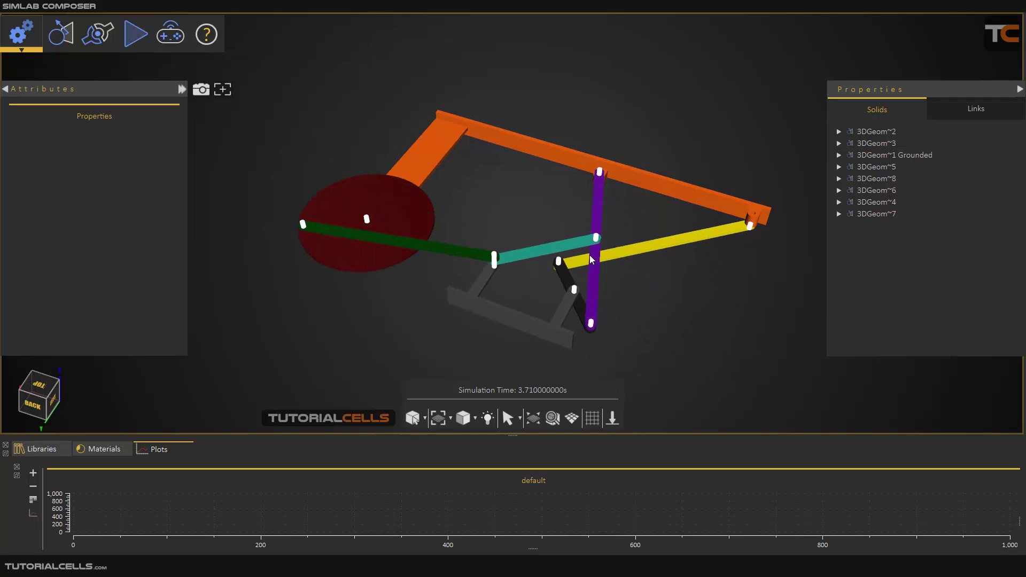
List the linkage's joints and inspect the Joint 1 Motor's revolute joint and motor settings
click(938, 115)
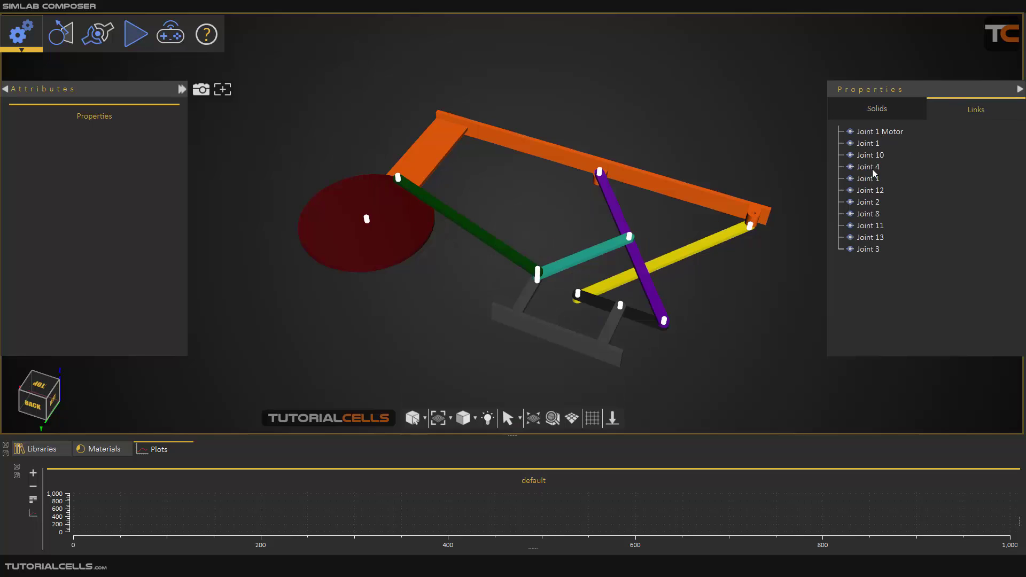
click(890, 132)
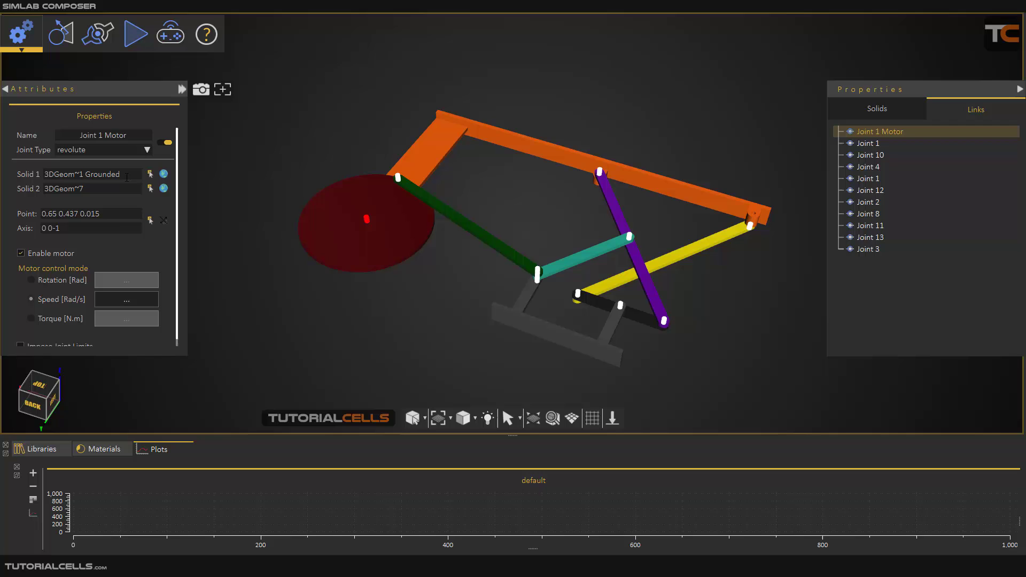
scroll(111, 258, down, 1)
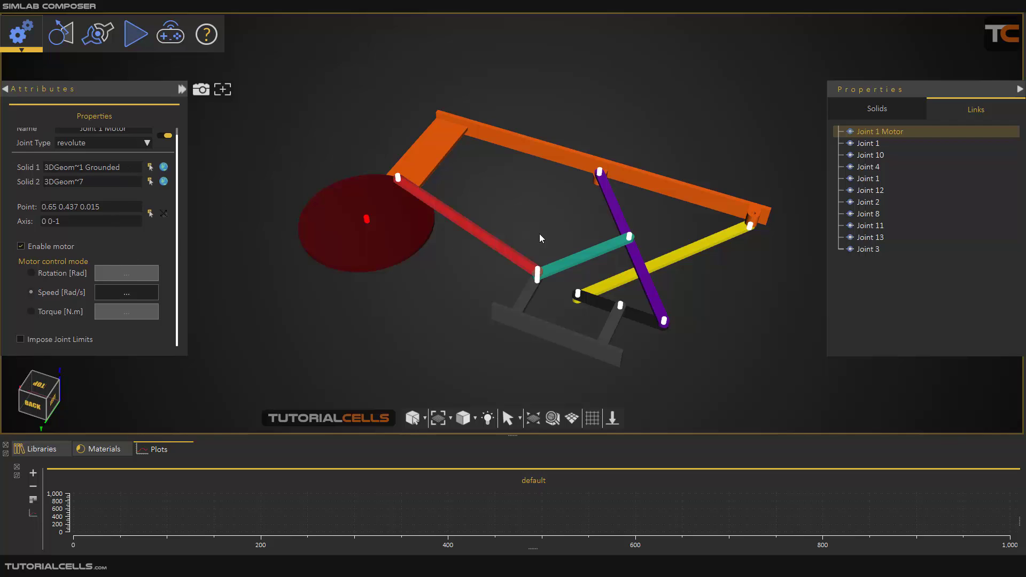
Set the linkage's simulation solver to Projected SSOR in the Simulation Parameters
click(143, 38)
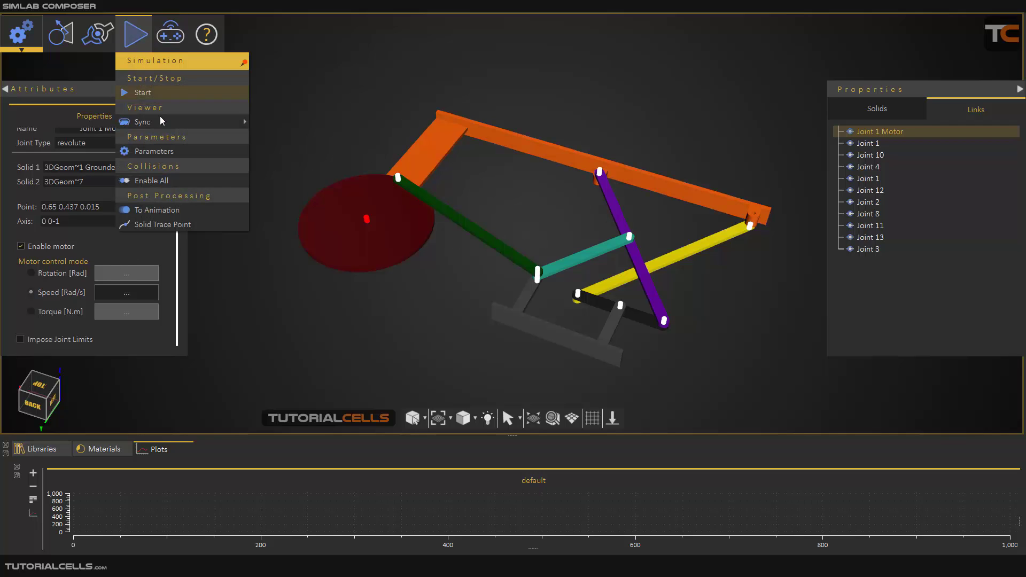
click(161, 151)
drag(508, 193, 774, 223)
click(748, 240)
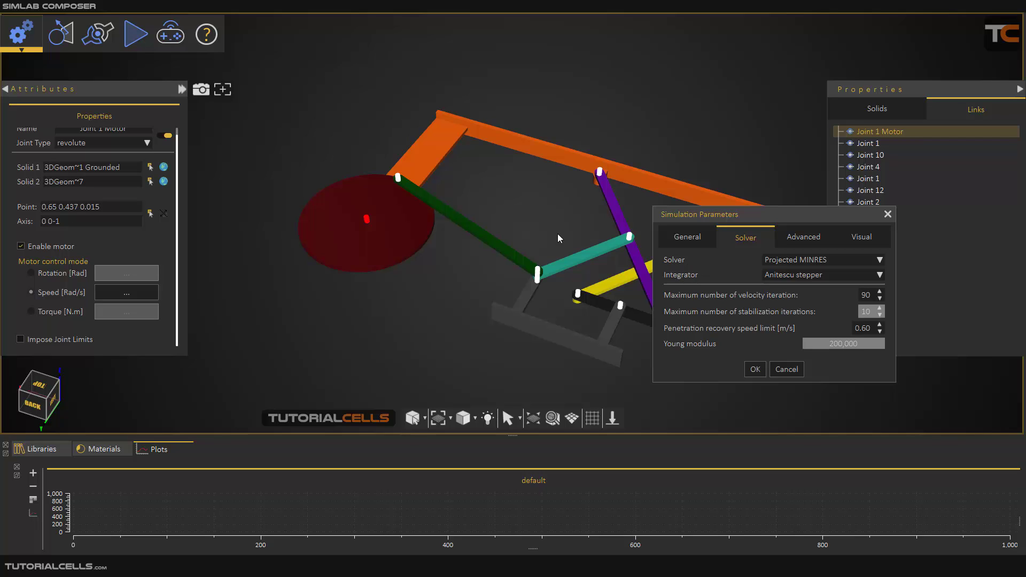
drag(706, 211, 746, 226)
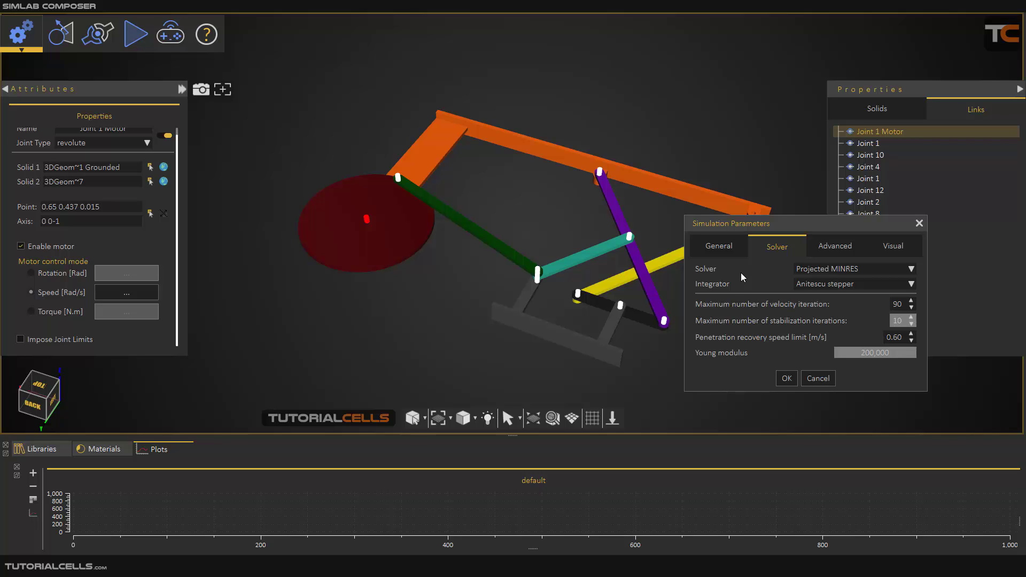
click(829, 271)
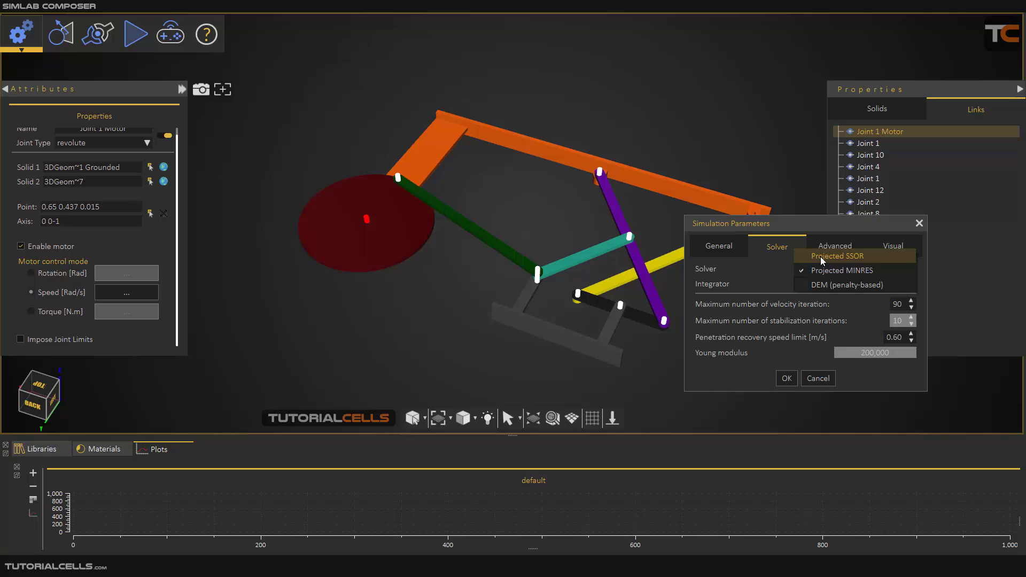
click(821, 258)
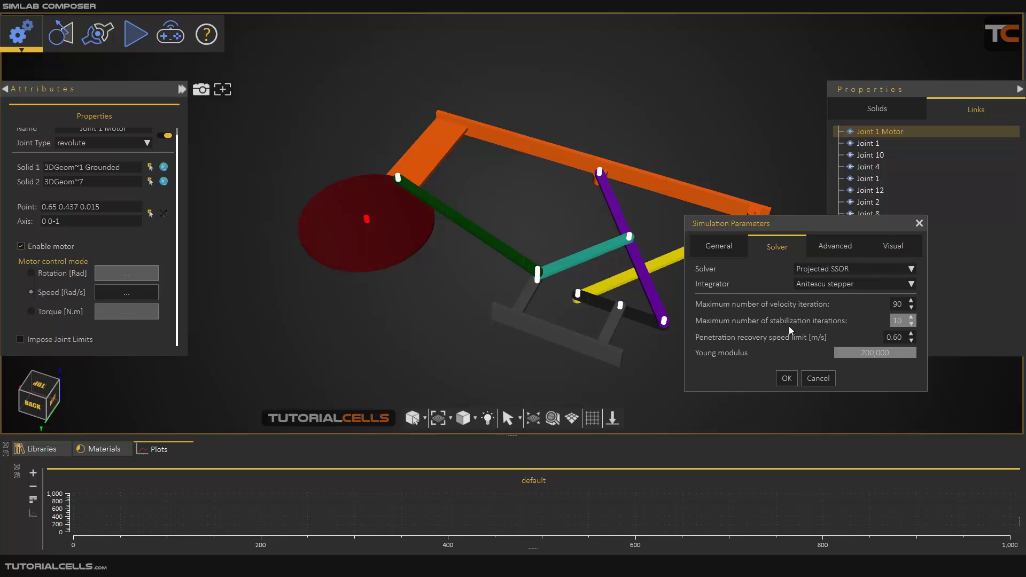
click(788, 378)
Run the linkage simulation with the Projected SSOR solver to observe how the parts move, and stop it
click(136, 34)
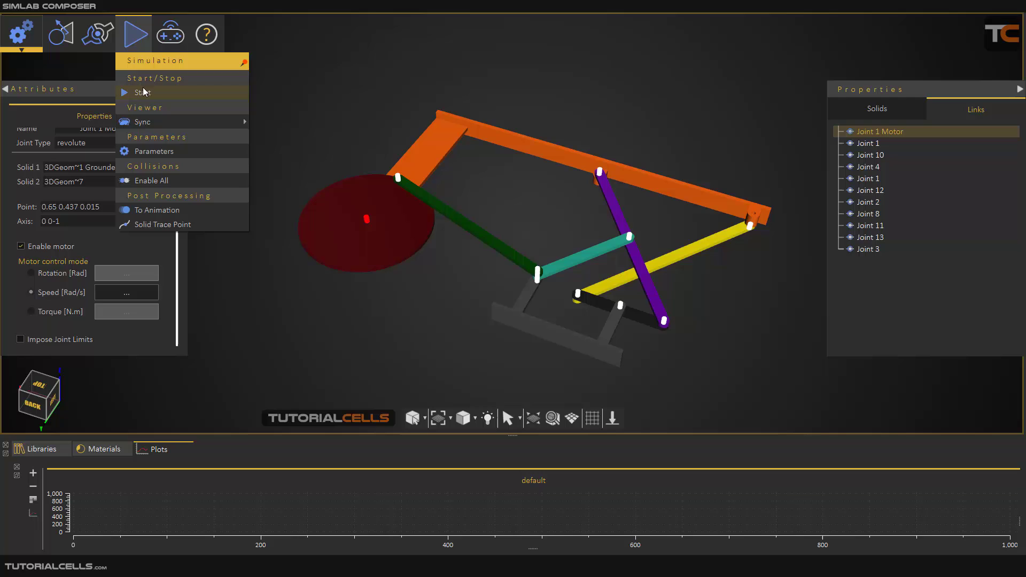
click(145, 90)
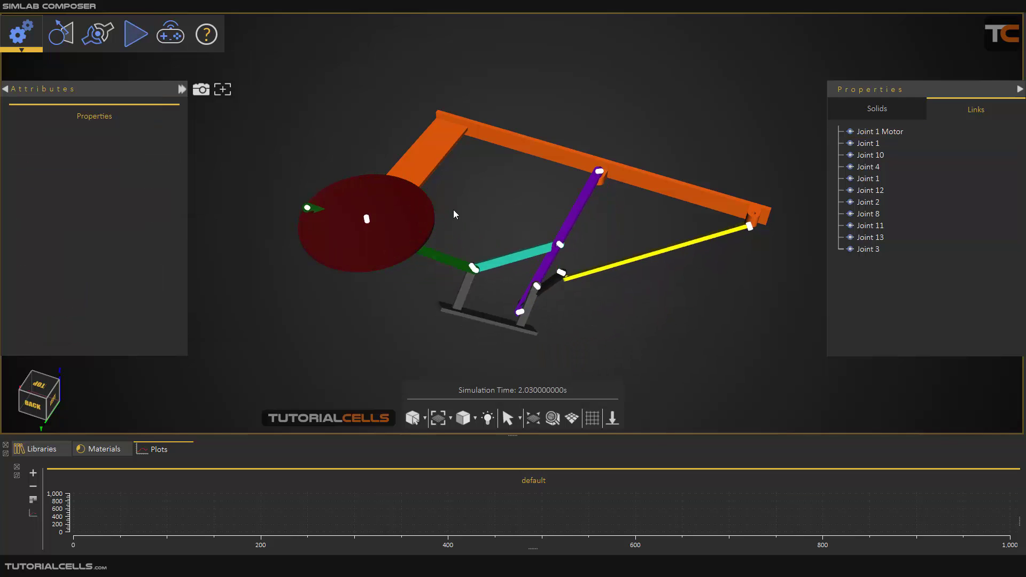
click(138, 36)
click(153, 92)
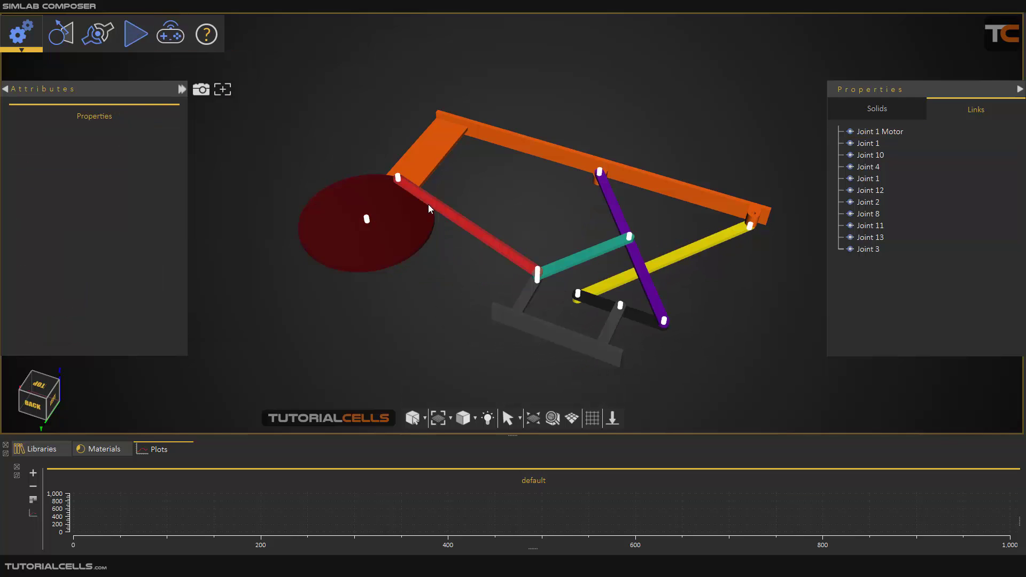
middle_drag(546, 286, 443, 188)
drag(443, 190, 556, 298)
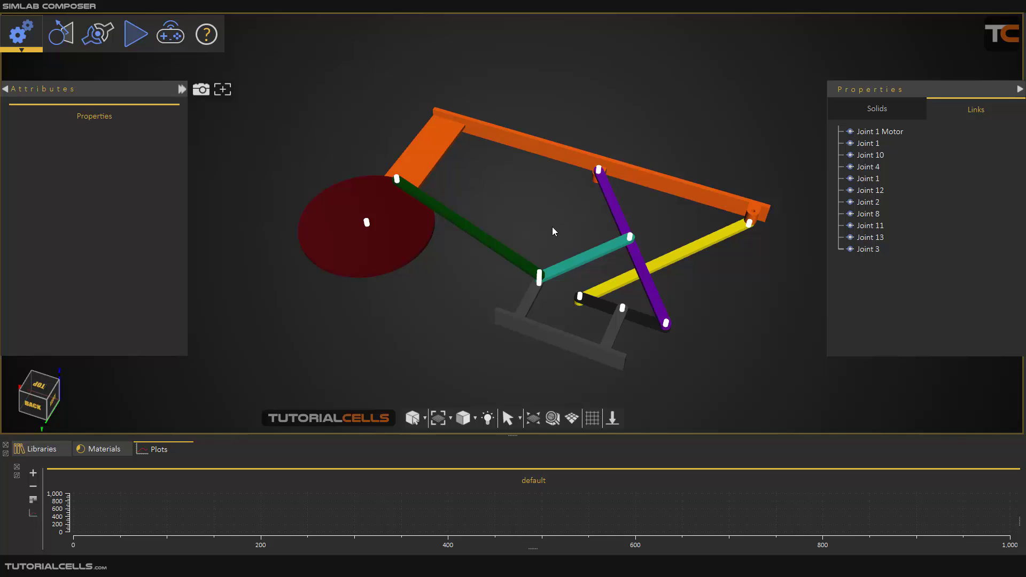
Change the linkage's simulation solver to Projected MINRES in the Simulation Parameters
click(136, 34)
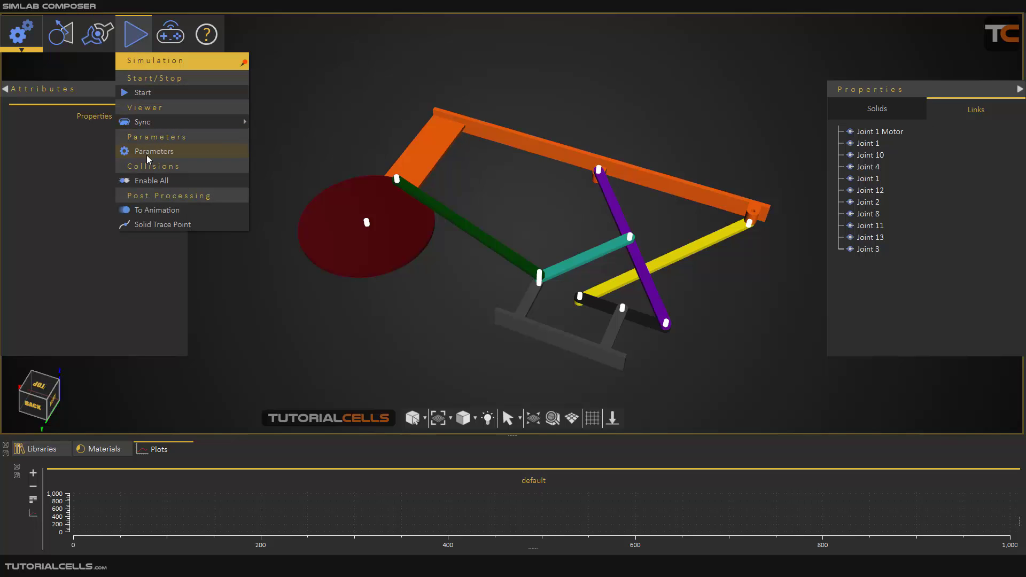
click(155, 212)
click(829, 270)
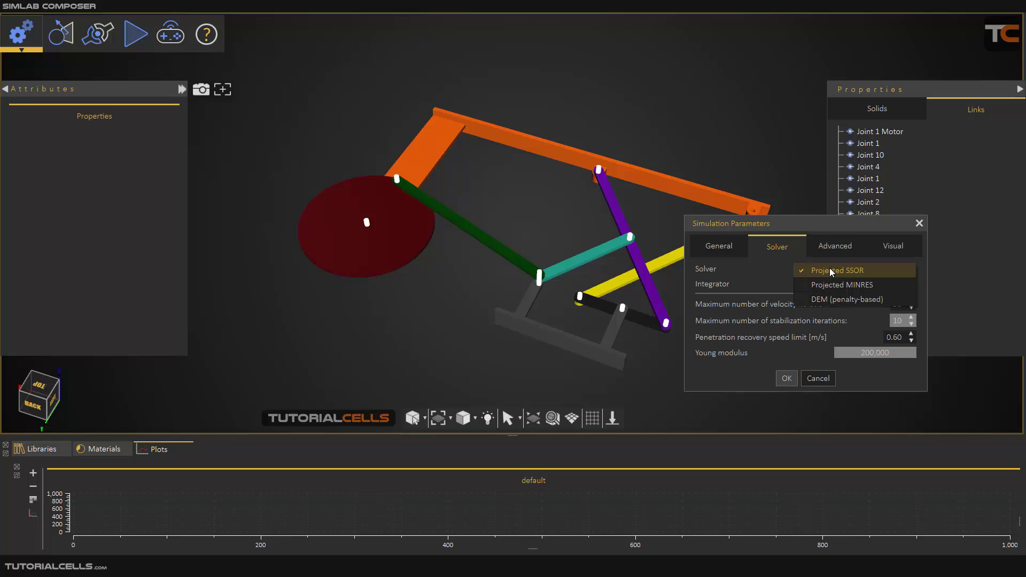
click(821, 286)
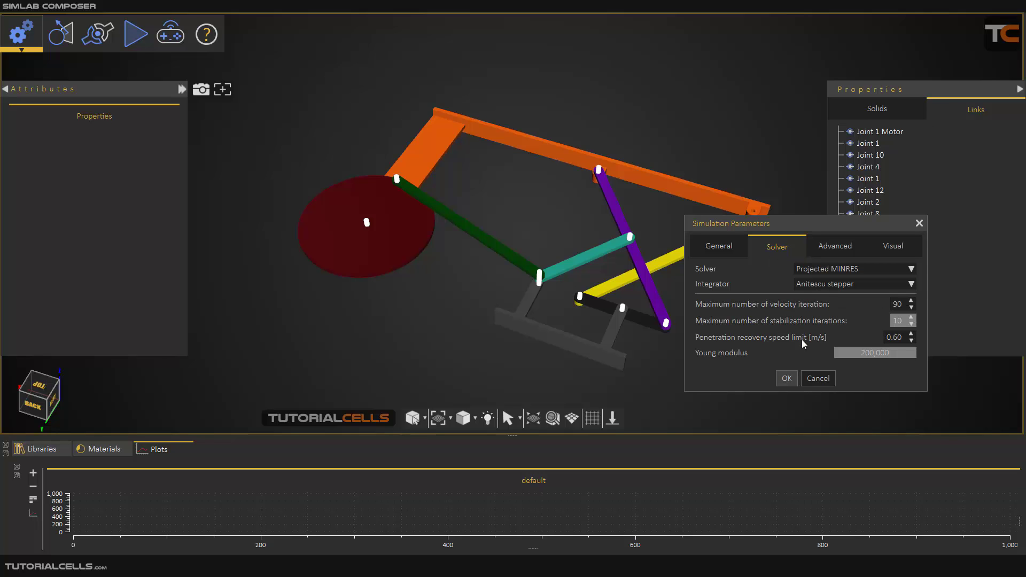
click(787, 378)
Run the linkage simulation with the Projected MINRES solver to observe the mechanism's motion, and stop it
click(136, 33)
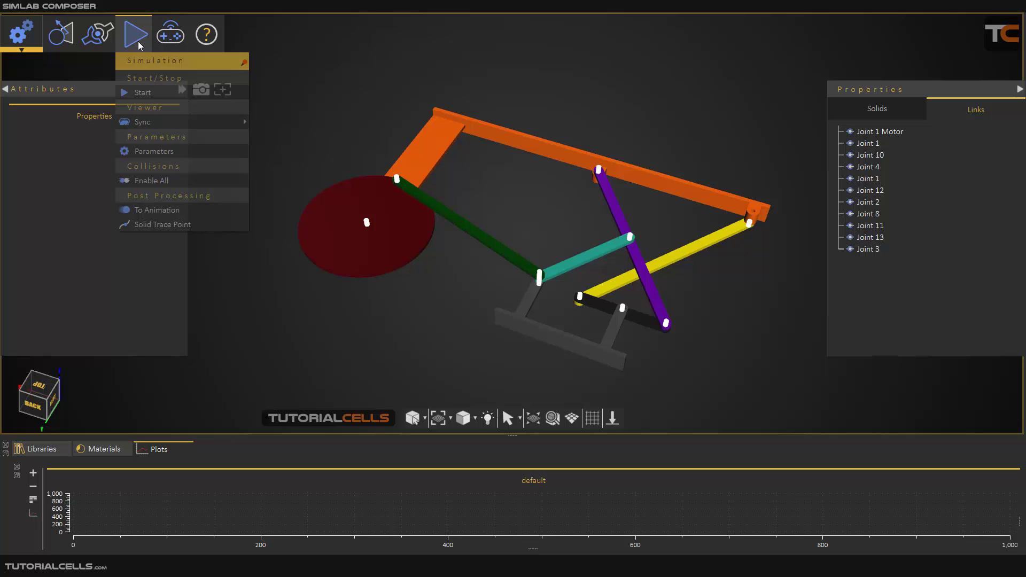
click(142, 93)
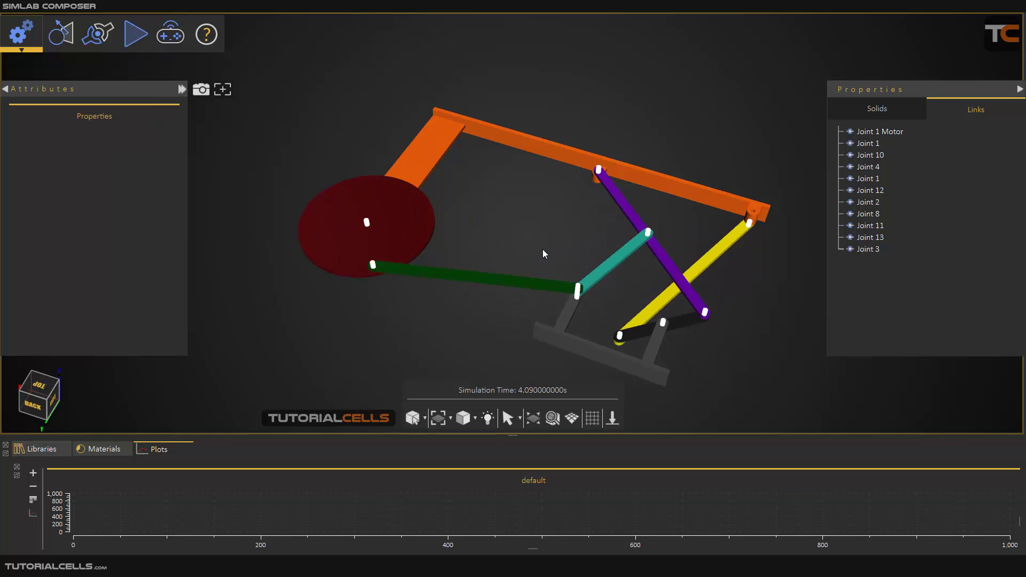
click(136, 33)
click(160, 96)
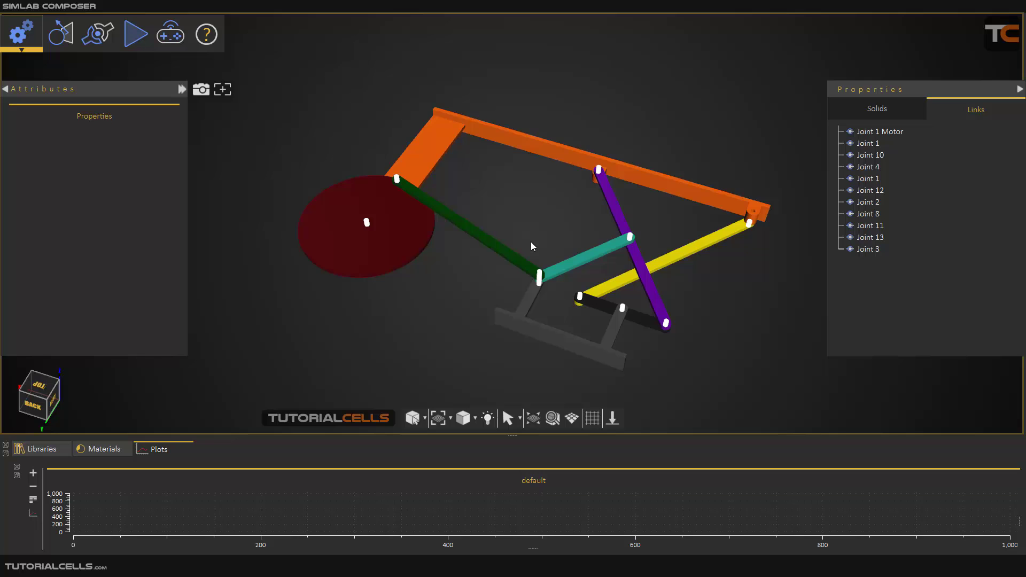
middle_drag(515, 221, 514, 258)
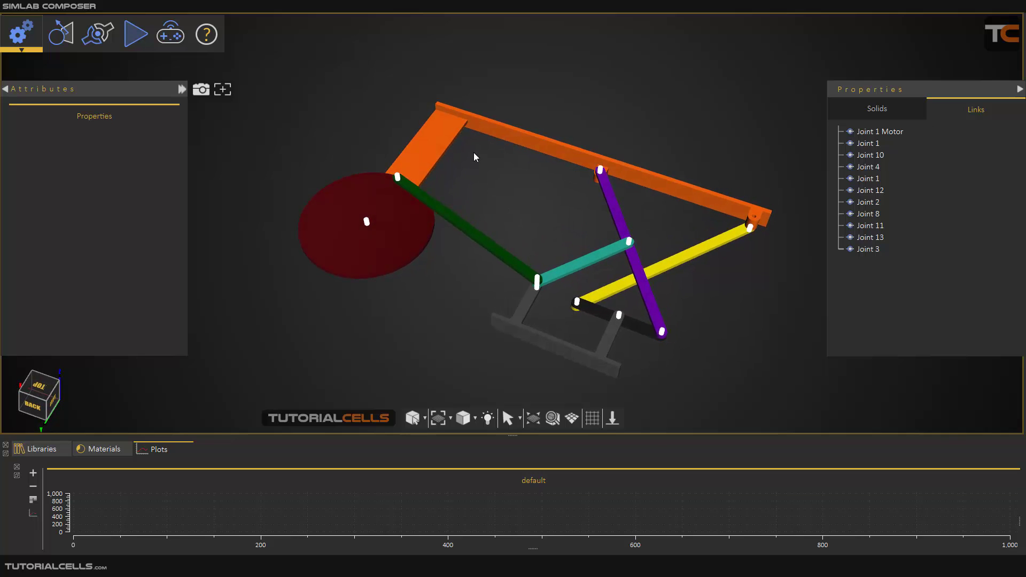